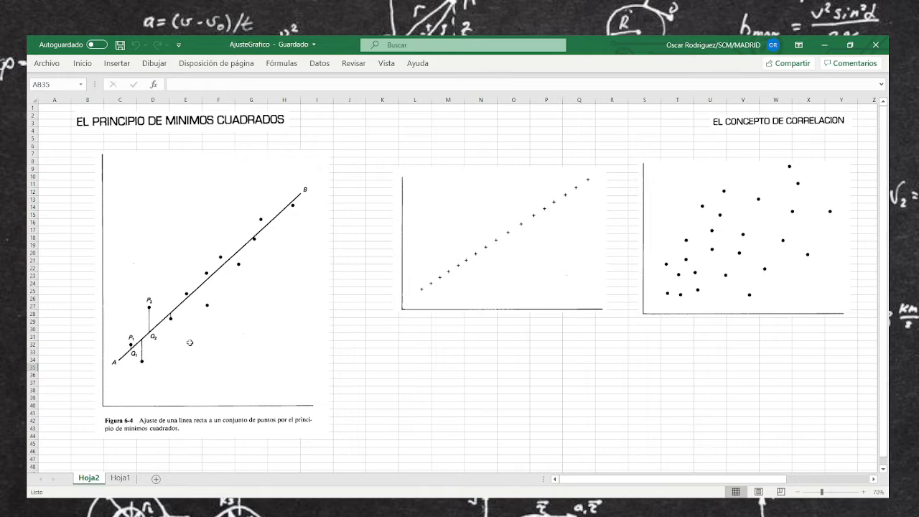
# Handwrite y = mx + b with a check mark beside it and r below it in ink inside the least-squares graph
pyautogui.scroll(-1, 189, 342)
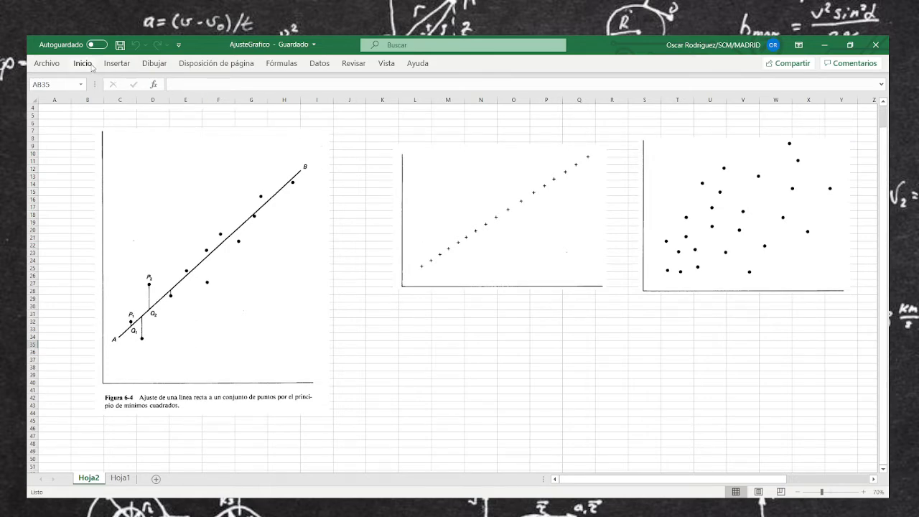
pyautogui.click(156, 68)
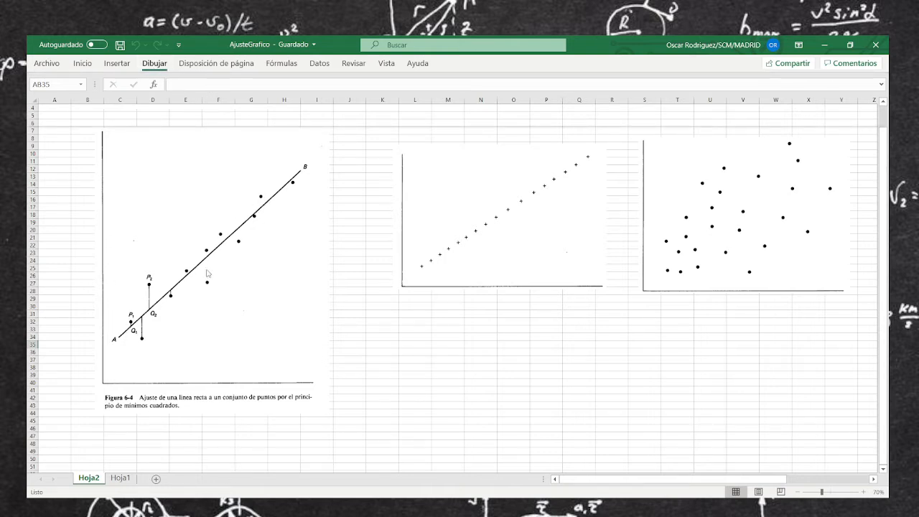
pyautogui.moveTo(185, 330)
pyautogui.mouseDown()
pyautogui.moveTo(191, 352)
pyautogui.moveTo(214, 338)
pyautogui.mouseUp()
pyautogui.moveTo(205, 343)
pyautogui.mouseDown()
pyautogui.moveTo(224, 336)
pyautogui.moveTo(242, 351)
pyautogui.moveTo(234, 346)
pyautogui.moveTo(257, 339)
pyautogui.mouseUp()
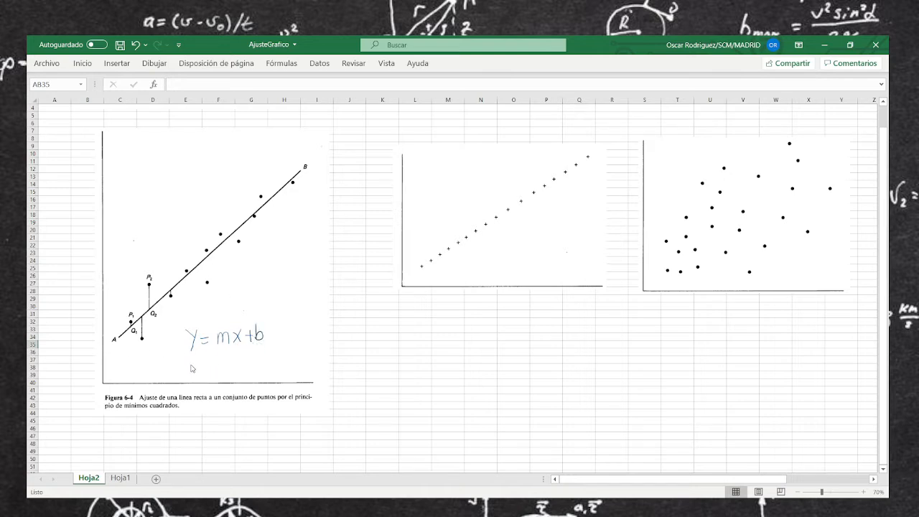
pyautogui.moveTo(192, 370); pyautogui.dragTo(200, 368)
pyautogui.moveTo(168, 335); pyautogui.dragTo(205, 342)
pyautogui.hotkey('ctrl', 'z')
# Label the least-squares graph's horizontal axis t and vertical axis x, and handwrite x = mt + b below the figure
pyautogui.moveTo(321, 386)
pyautogui.mouseDown()
pyautogui.moveTo(321, 399)
pyautogui.moveTo(327, 392)
pyautogui.mouseUp()
pyautogui.moveTo(89, 125); pyautogui.dragTo(91, 139)
pyautogui.moveTo(186, 432)
pyautogui.mouseDown()
pyautogui.moveTo(203, 449)
pyautogui.moveTo(190, 446)
pyautogui.moveTo(218, 434)
pyautogui.moveTo(236, 442)
pyautogui.mouseUp()
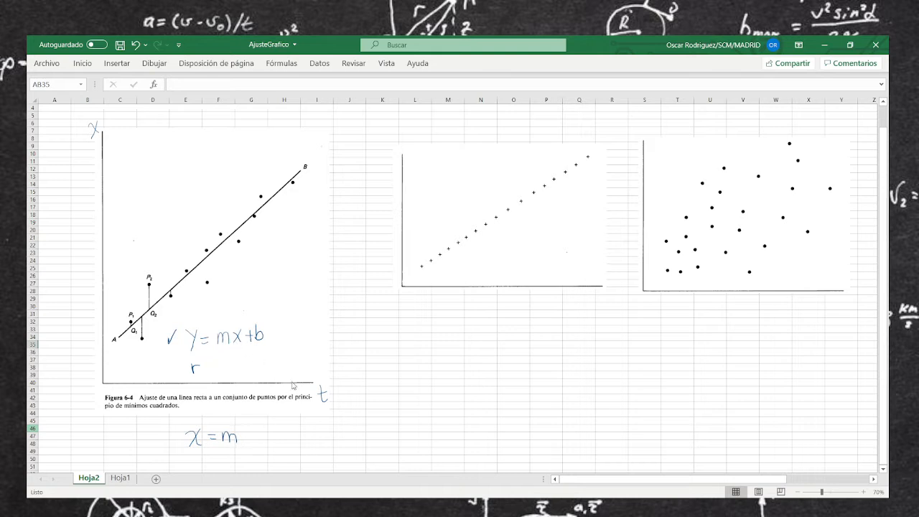
pyautogui.moveTo(246, 425); pyautogui.dragTo(252, 443)
pyautogui.moveTo(240, 433); pyautogui.dragTo(268, 437)
pyautogui.moveTo(262, 430)
pyautogui.mouseDown()
pyautogui.moveTo(262, 445)
pyautogui.moveTo(272, 444)
pyautogui.mouseUp()
# Sketch a slope triangle labelled m on the fitted line and write dx/dt = m in a box beside it
pyautogui.moveTo(269, 201)
pyautogui.mouseDown()
pyautogui.moveTo(269, 226)
pyautogui.moveTo(247, 228)
pyautogui.moveTo(270, 227)
pyautogui.moveTo(251, 213)
pyautogui.mouseUp()
pyautogui.moveTo(297, 214)
pyautogui.mouseDown()
pyautogui.moveTo(310, 215)
pyautogui.moveTo(305, 221)
pyautogui.mouseUp()
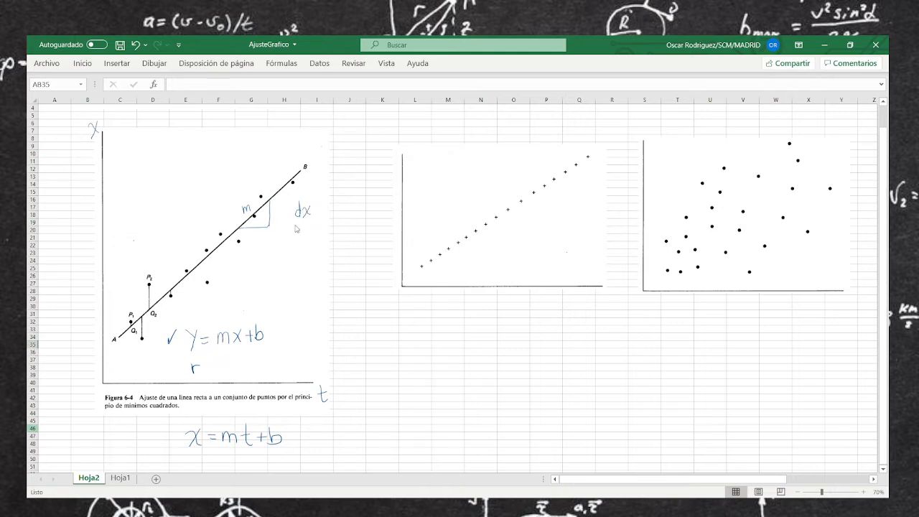
pyautogui.moveTo(293, 217)
pyautogui.mouseDown()
pyautogui.moveTo(320, 214)
pyautogui.moveTo(300, 234)
pyautogui.moveTo(310, 234)
pyautogui.moveTo(328, 215)
pyautogui.mouseUp()
pyautogui.moveTo(336, 213); pyautogui.dragTo(348, 204)
pyautogui.moveTo(289, 247)
pyautogui.mouseDown()
pyautogui.moveTo(350, 230)
pyautogui.moveTo(352, 183)
pyautogui.moveTo(290, 203)
pyautogui.moveTo(296, 248)
pyautogui.mouseUp()
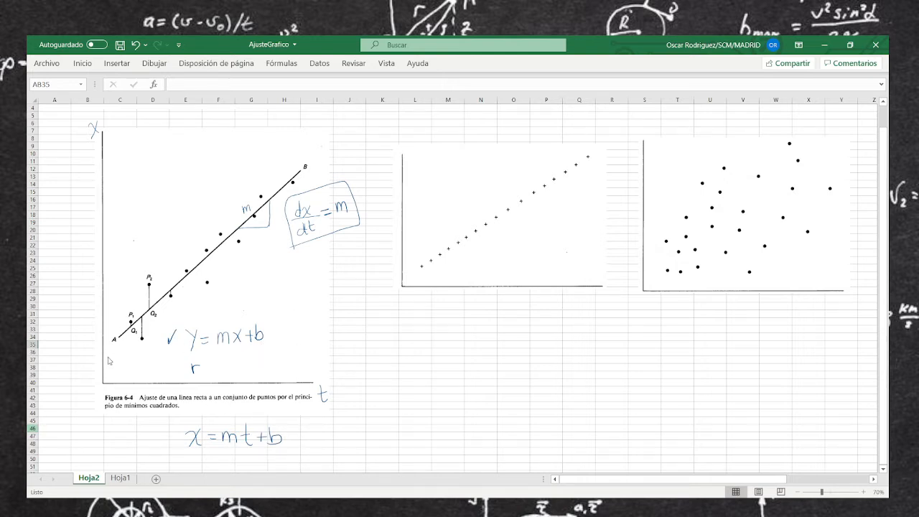
# Extend the fitted line to a circled intercept on the vertical axis, and annotate x as dependiente and t as independiente
pyautogui.moveTo(119, 341); pyautogui.dragTo(99, 360)
pyautogui.moveTo(110, 130); pyautogui.dragTo(121, 131)
pyautogui.moveTo(141, 130); pyautogui.dragTo(203, 118)
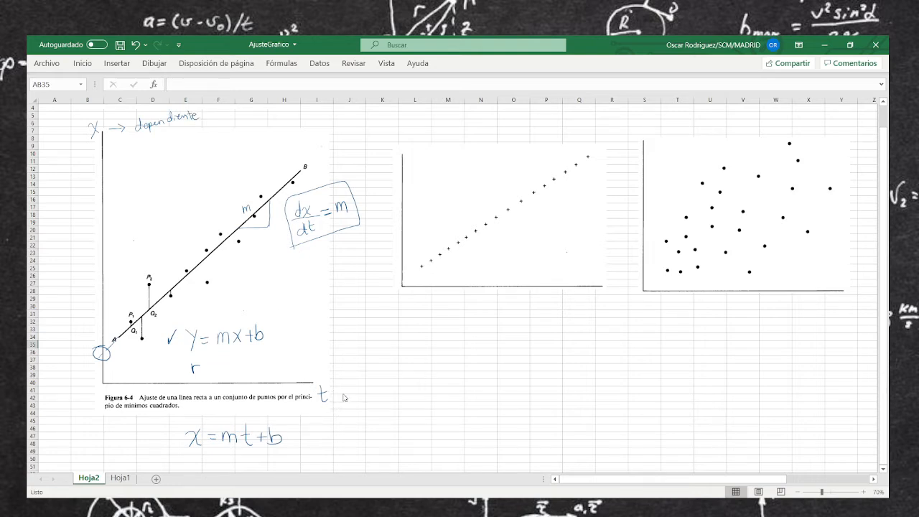
pyautogui.moveTo(345, 394)
pyautogui.mouseDown()
pyautogui.moveTo(337, 394)
pyautogui.moveTo(419, 389)
pyautogui.mouseUp()
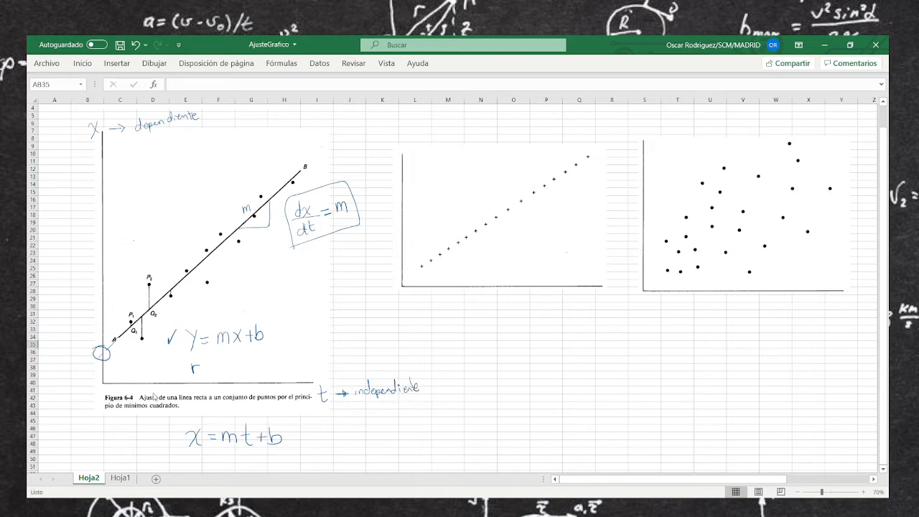
pyautogui.moveTo(171, 368)
pyautogui.mouseDown()
pyautogui.moveTo(214, 365)
pyautogui.moveTo(241, 377)
pyautogui.mouseUp()
# Draw a green freehand trend line through the nearly collinear points of the first correlation plot
pyautogui.moveTo(646, 480); pyautogui.dragTo(730, 479)
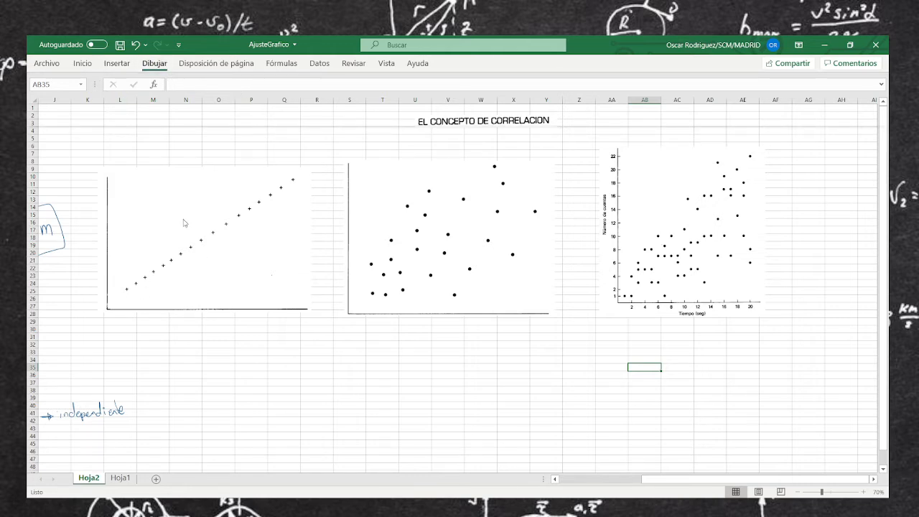
pyautogui.moveTo(124, 294); pyautogui.dragTo(149, 270)
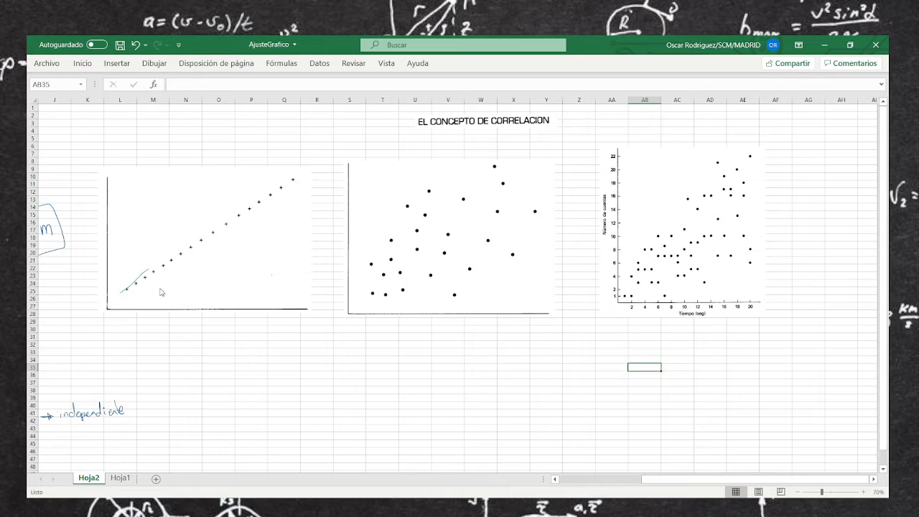
pyautogui.hotkey('ctrl', 'z')
pyautogui.moveTo(136, 285)
pyautogui.mouseDown()
pyautogui.moveTo(128, 290)
pyautogui.moveTo(295, 177)
pyautogui.mouseUp()
# Draw a trend line on the second correlation plot, with dashed guides labelled x1, y1, x2, y2 and a question mark
pyautogui.moveTo(366, 301); pyautogui.dragTo(534, 172)
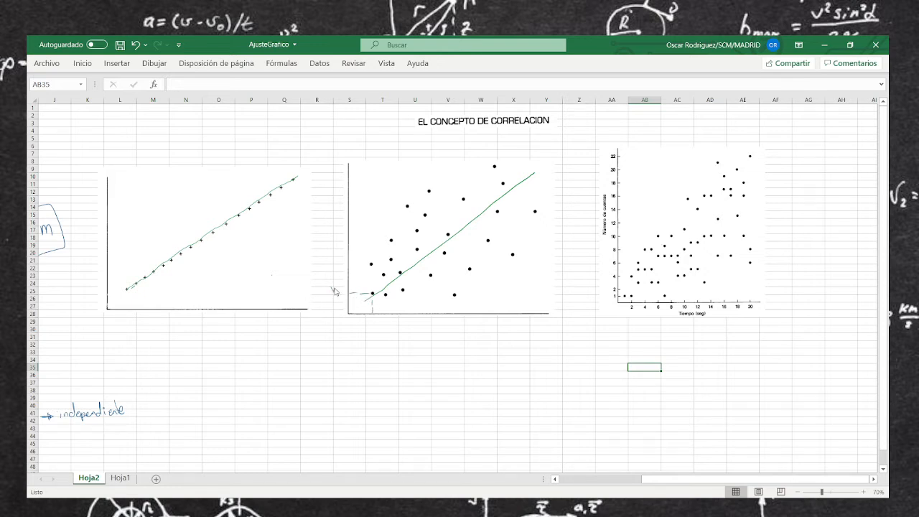
pyautogui.moveTo(331, 288); pyautogui.dragTo(367, 325)
pyautogui.moveTo(538, 211)
pyautogui.mouseDown()
pyautogui.moveTo(540, 338)
pyautogui.moveTo(550, 339)
pyautogui.mouseUp()
pyautogui.moveTo(327, 210); pyautogui.dragTo(328, 218)
pyautogui.moveTo(331, 213); pyautogui.dragTo(335, 218)
pyautogui.moveTo(529, 150); pyautogui.dragTo(531, 161)
# Draw a rising curve and a straight line through the Número de cuentas plot, each marked with a question mark
pyautogui.moveTo(630, 300)
pyautogui.mouseDown()
pyautogui.moveTo(672, 277)
pyautogui.moveTo(703, 234)
pyautogui.moveTo(738, 130)
pyautogui.mouseUp()
pyautogui.click(746, 133)
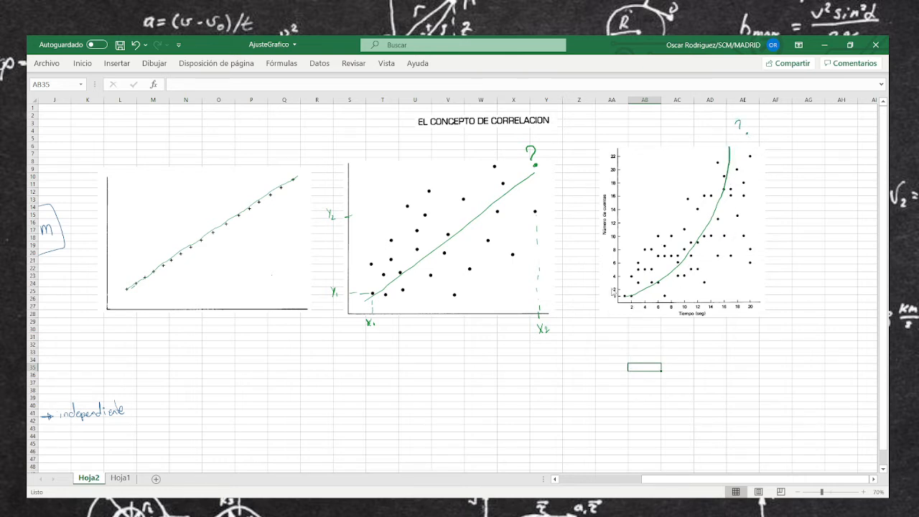
pyautogui.moveTo(626, 297); pyautogui.dragTo(748, 187)
pyautogui.moveTo(760, 170); pyautogui.dragTo(765, 179)
pyautogui.click(770, 181)
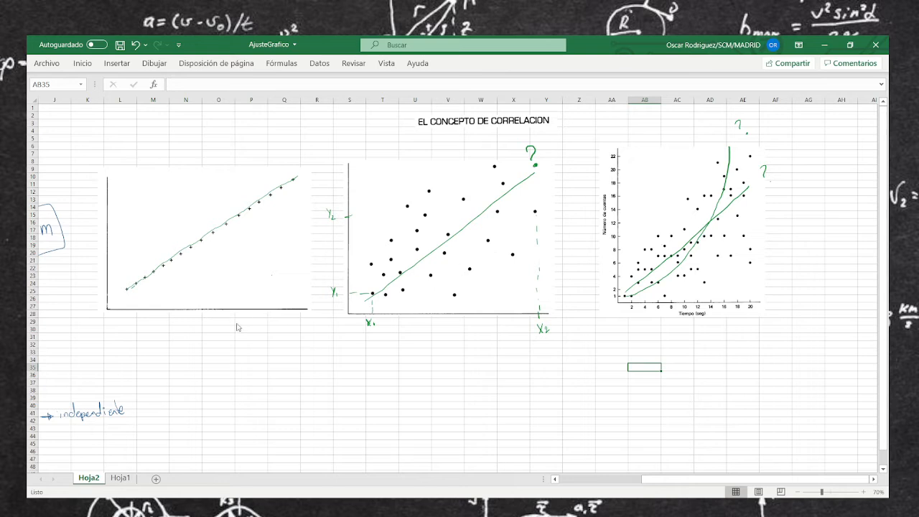
# Handwrite r² = ±1 and the range -1 ≤ r² ≤ 1 below the correlation plots
pyautogui.moveTo(299, 371)
pyautogui.mouseDown()
pyautogui.moveTo(305, 360)
pyautogui.moveTo(323, 369)
pyautogui.mouseUp()
pyautogui.moveTo(333, 364); pyautogui.dragTo(355, 372)
pyautogui.moveTo(444, 359)
pyautogui.mouseDown()
pyautogui.moveTo(456, 359)
pyautogui.moveTo(414, 368)
pyautogui.mouseUp()
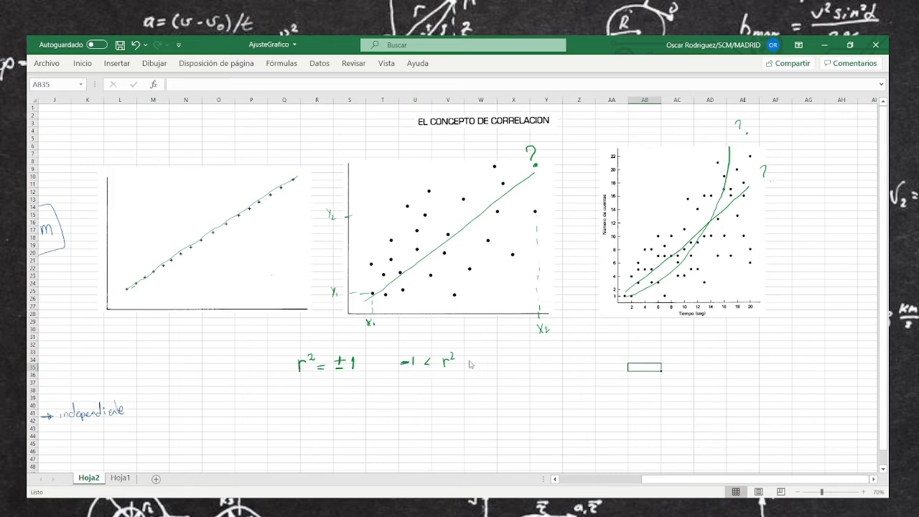
pyautogui.moveTo(469, 356); pyautogui.dragTo(469, 363)
pyautogui.moveTo(464, 366); pyautogui.dragTo(478, 364)
pyautogui.moveTo(421, 368); pyautogui.dragTo(431, 367)
# Draw arrows pointing at both limits of the r² range and write an underlined r² ≈ 0.3 below it
pyautogui.moveTo(406, 333); pyautogui.dragTo(411, 342)
pyautogui.moveTo(480, 335)
pyautogui.mouseDown()
pyautogui.moveTo(477, 346)
pyautogui.moveTo(483, 342)
pyautogui.mouseUp()
pyautogui.moveTo(445, 387)
pyautogui.mouseDown()
pyautogui.moveTo(472, 393)
pyautogui.moveTo(487, 382)
pyautogui.moveTo(504, 401)
pyautogui.mouseUp()
pyautogui.click(495, 392)
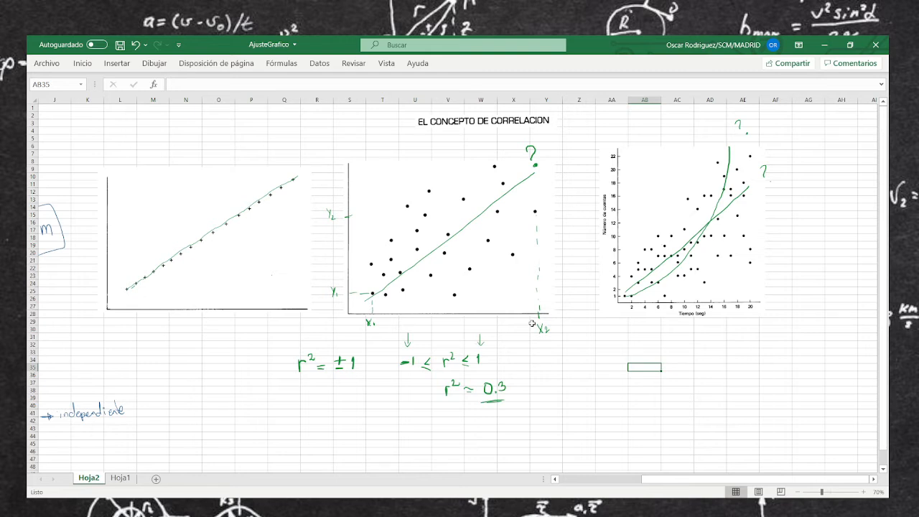
# On sheet Hoja1, move the TABLA 4-2 picture slightly closer to the x and t data cells
pyautogui.click(118, 478)
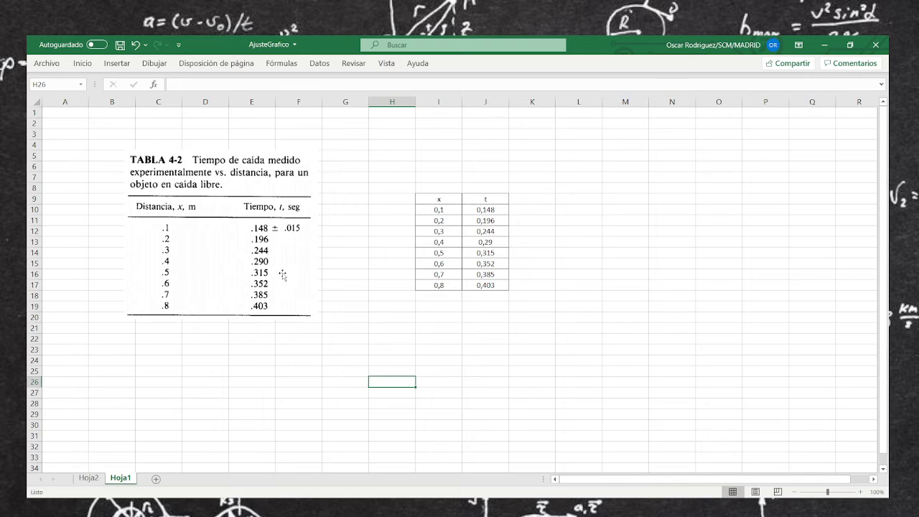
pyautogui.moveTo(282, 274); pyautogui.dragTo(316, 280)
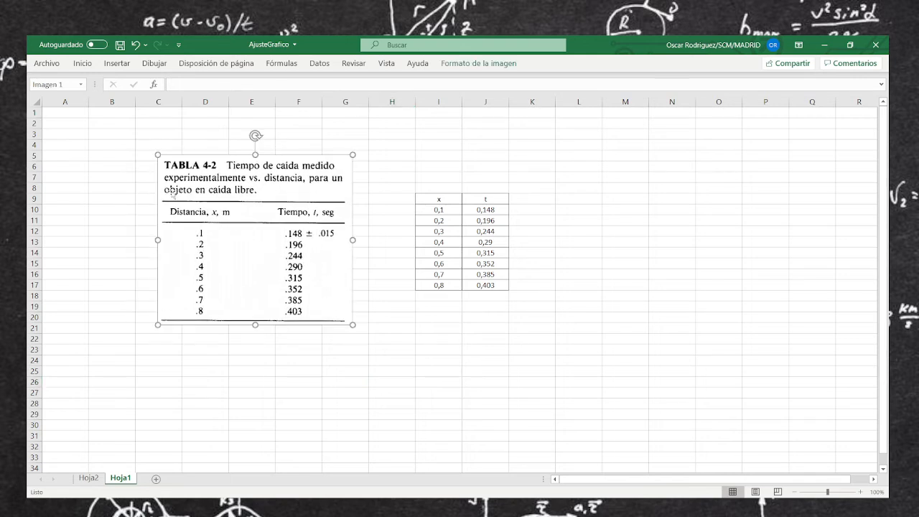
pyautogui.click(252, 382)
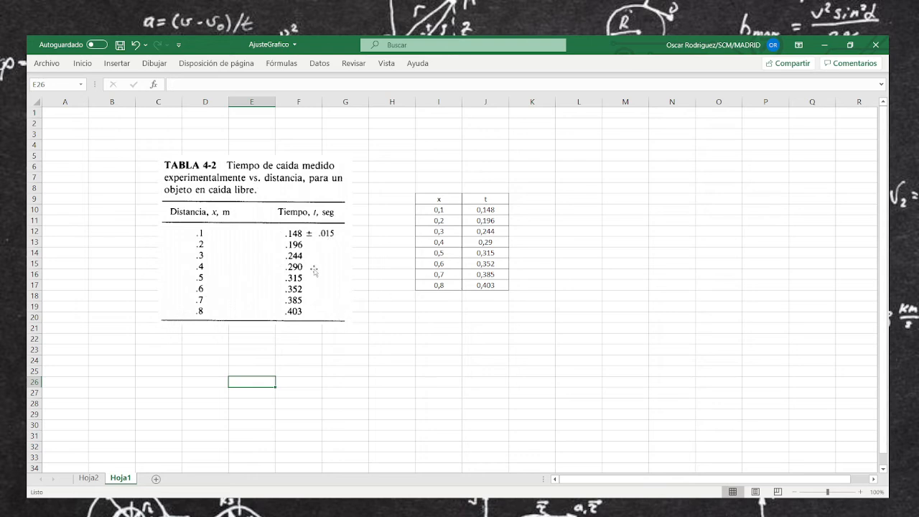
# Insert a scatter chart of the x and t values in I10:J17
pyautogui.moveTo(442, 208); pyautogui.dragTo(490, 285)
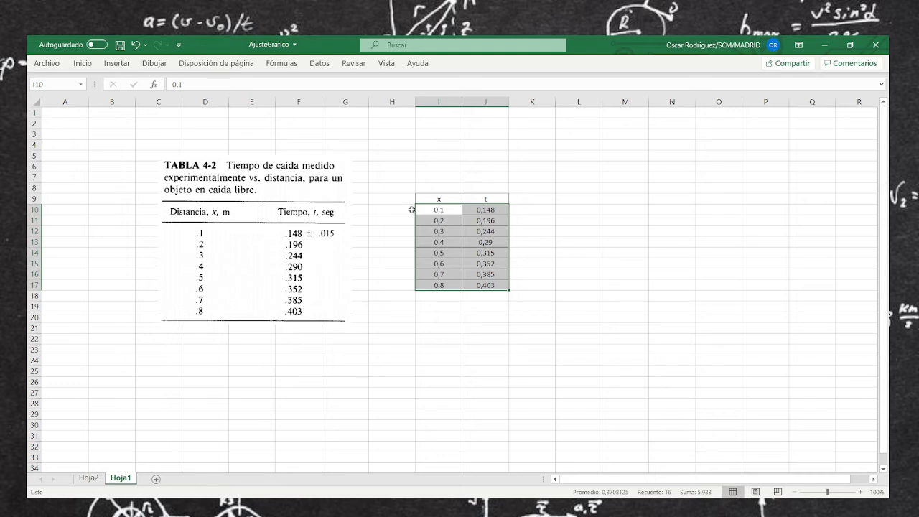
pyautogui.click(122, 64)
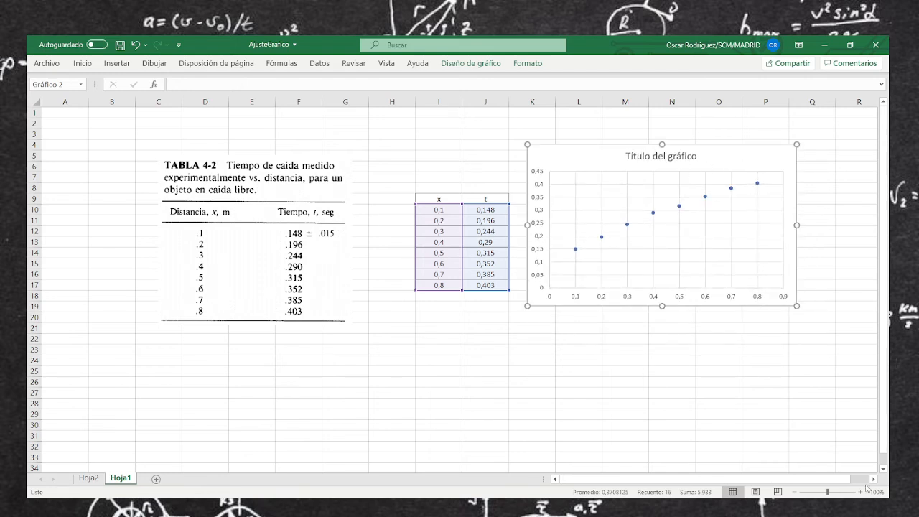
pyautogui.hscroll(5, 635, 315)
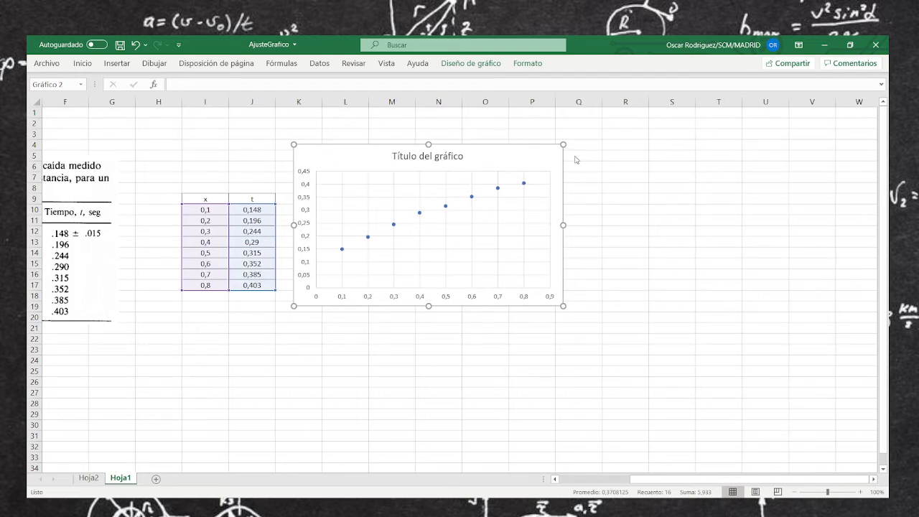
# Add axis titles to the scatter chart and set the vertical one to "posición x (m)"
pyautogui.click(619, 179)
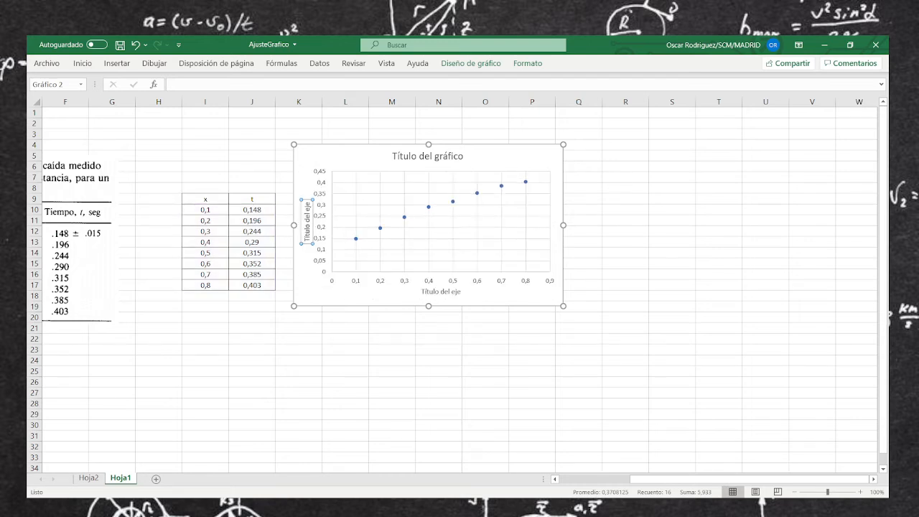
pyautogui.press('Delete')
pyautogui.press('Delete')
pyautogui.press('Delete')
pyautogui.press('Delete')
pyautogui.press('Delete')
pyautogui.press('Delete')
pyautogui.press('Delete')
pyautogui.press('Delete')
pyautogui.press('Delete')
pyautogui.press('Delete')
pyautogui.press('Delete')
pyautogui.press('Delete')
pyautogui.press('Delete')
pyautogui.press('Delete')
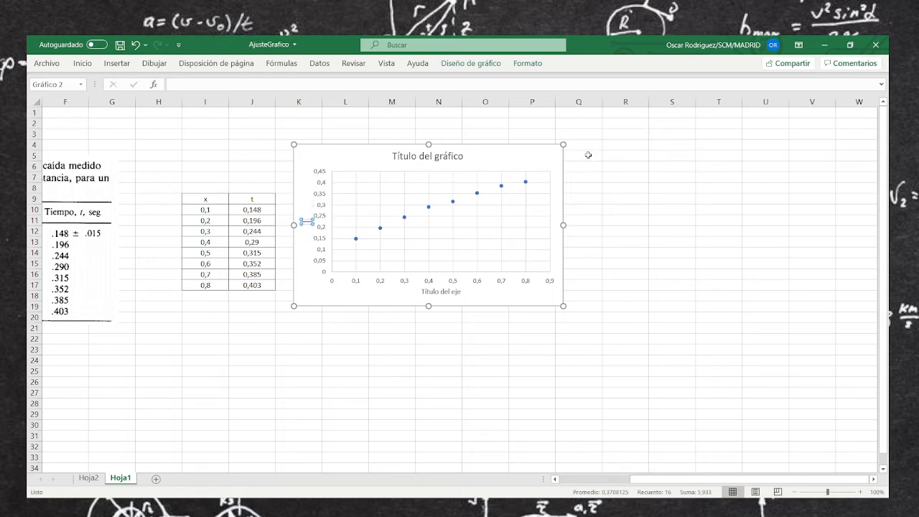
pyautogui.write('posición x (m')
# Change the chart's horizontal axis title to "tiempo (s)"
pyautogui.click(455, 291)
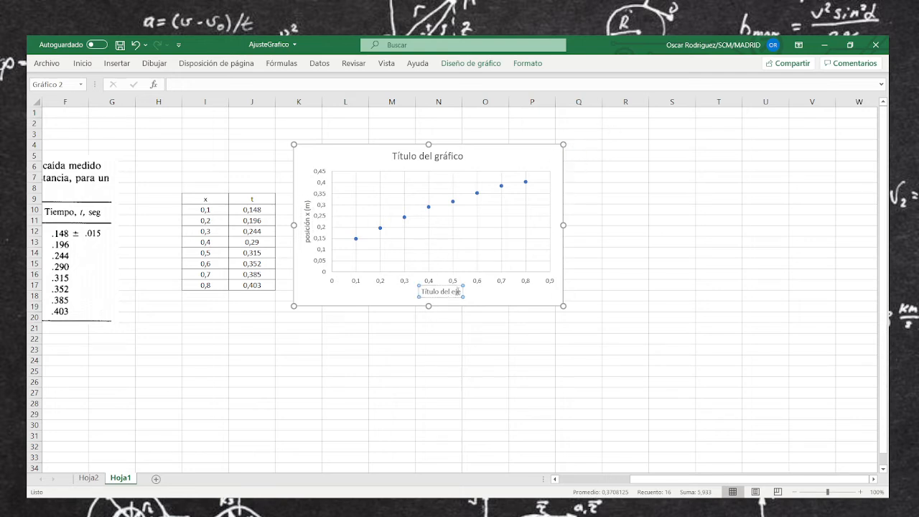
pyautogui.moveTo(457, 292); pyautogui.dragTo(413, 288)
pyautogui.write('tiempo (s)')
pyautogui.click(625, 283)
# Delete the chart title and enlarge the scatter chart to extend down to about row 24
pyautogui.click(438, 159)
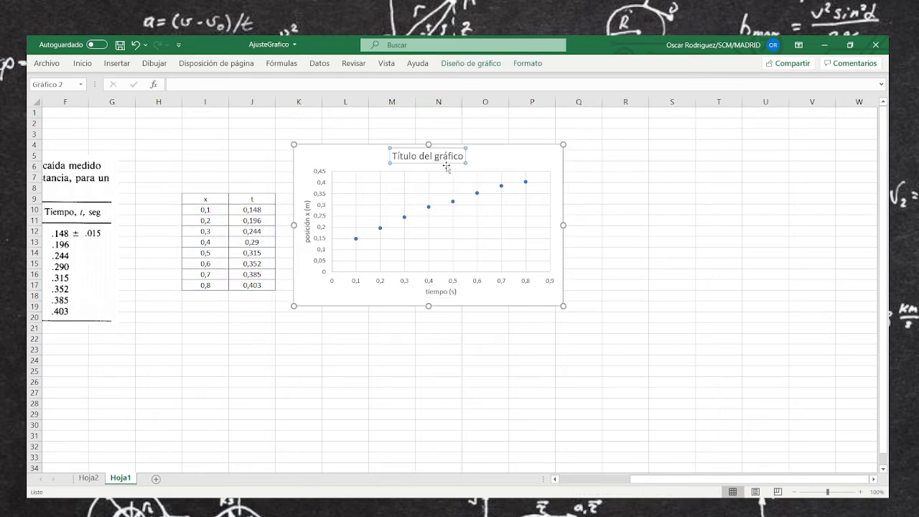
pyautogui.click(445, 166)
pyautogui.click(447, 162)
pyautogui.press('Delete')
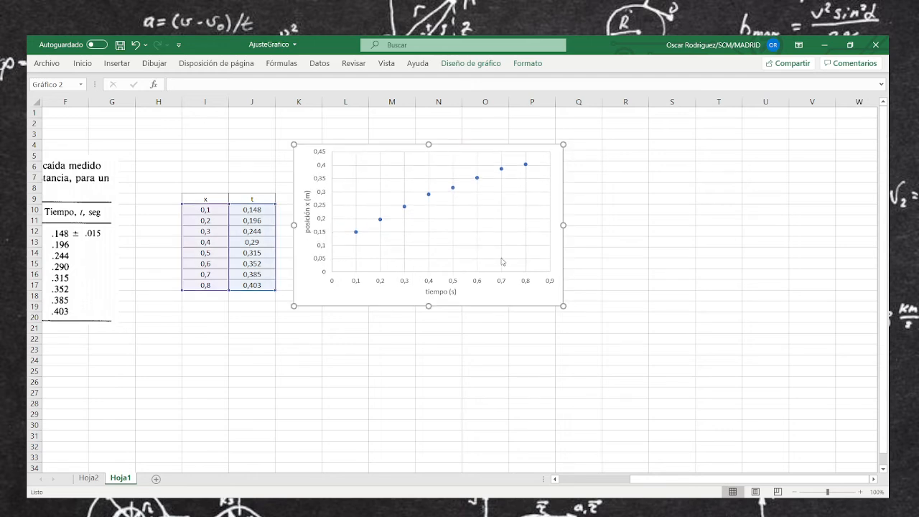
pyautogui.moveTo(563, 306); pyautogui.dragTo(644, 370)
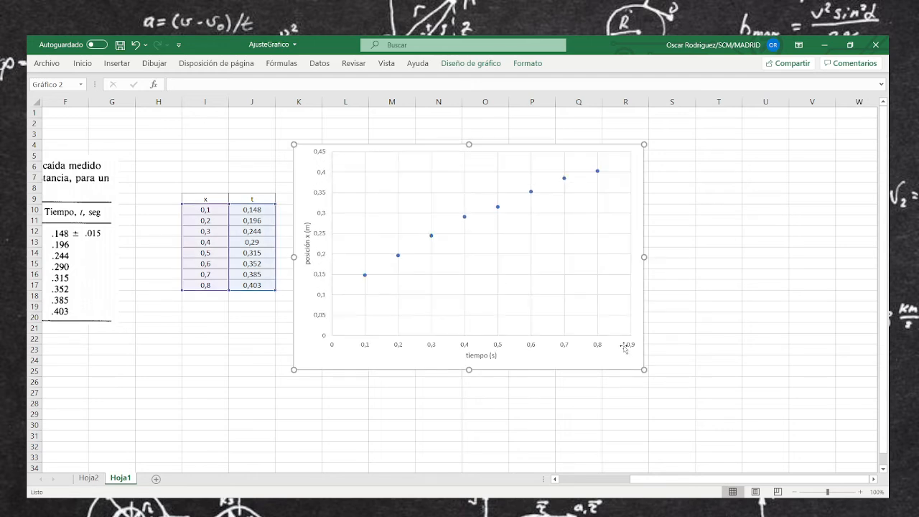
pyautogui.click(740, 295)
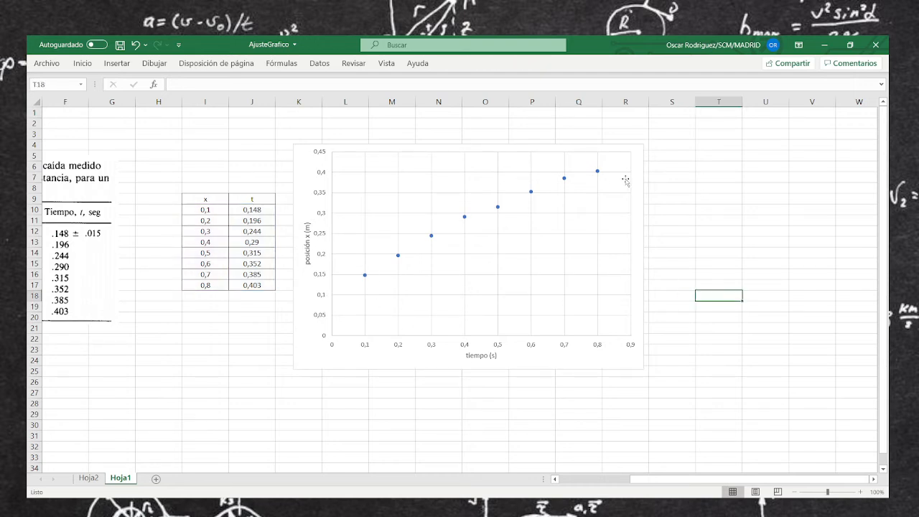
# Shift the plot area slightly up and to the left within the scatter chart
pyautogui.click(639, 158)
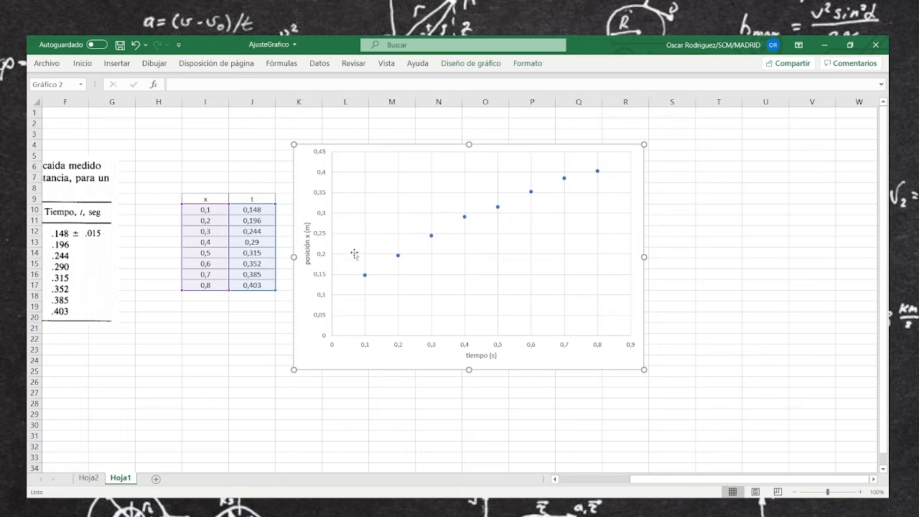
pyautogui.click(364, 274)
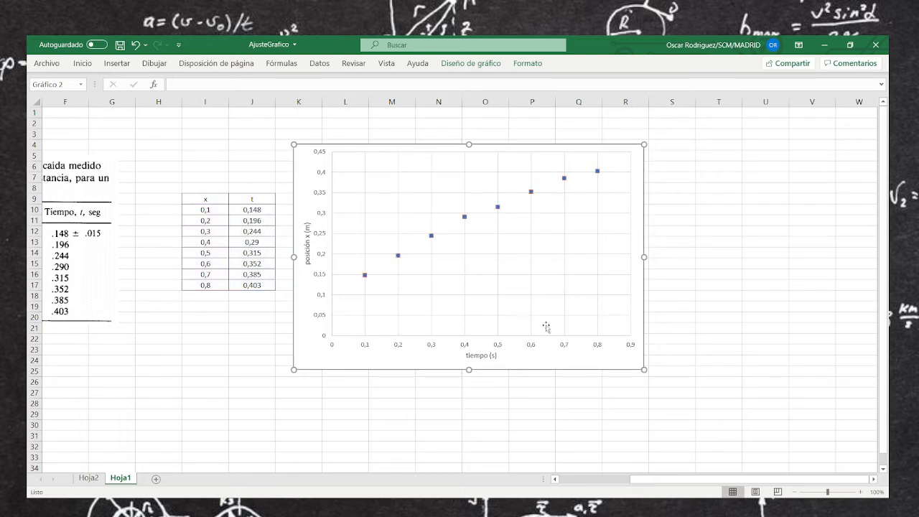
pyautogui.moveTo(546, 328)
pyautogui.mouseDown()
pyautogui.moveTo(810, 324)
pyautogui.moveTo(551, 326)
pyautogui.mouseUp()
pyautogui.moveTo(506, 307); pyautogui.dragTo(491, 306)
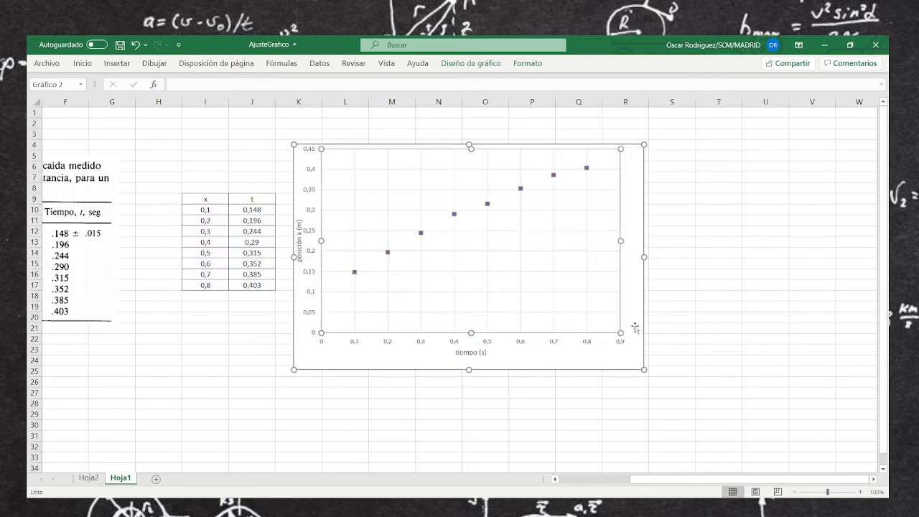
pyautogui.click(718, 329)
# Duplicate the scatter chart and place the copy directly beside the original at about the same height
pyautogui.click(601, 357)
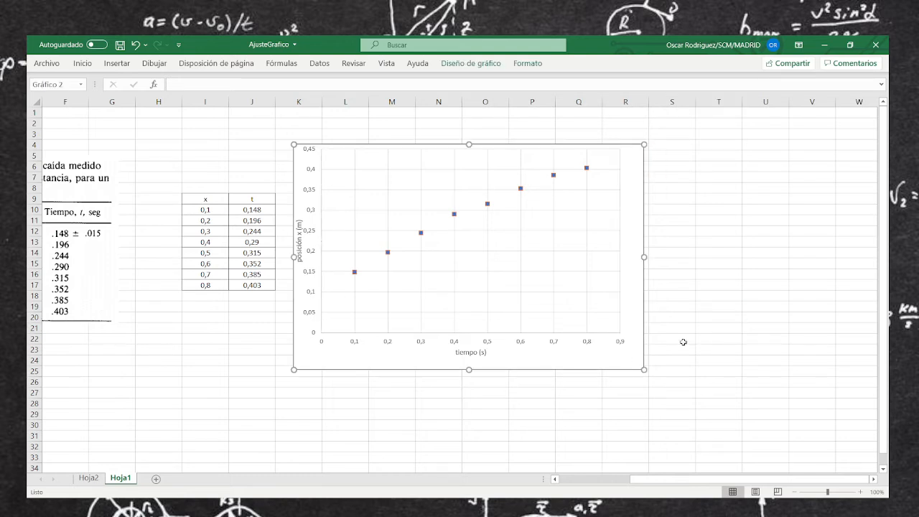
pyautogui.click(768, 330)
pyautogui.hotkey('ctrl', 'v')
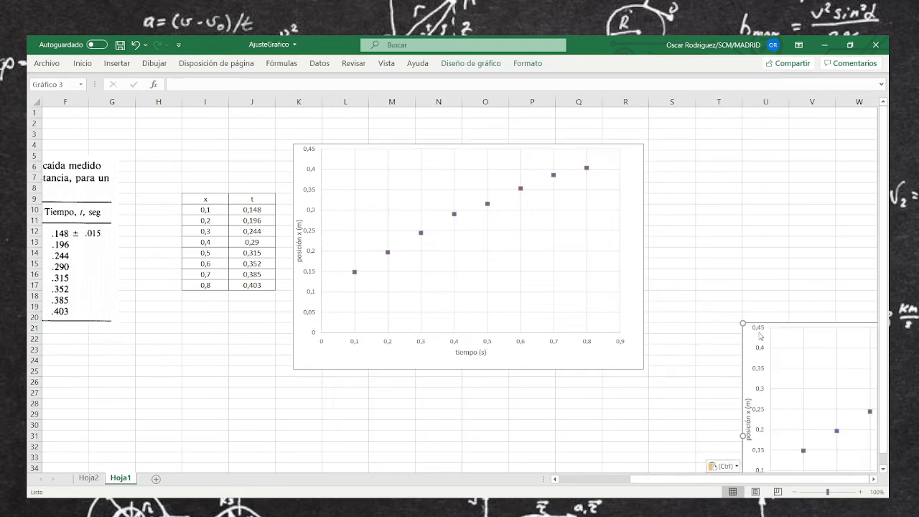
pyautogui.moveTo(744, 329); pyautogui.dragTo(656, 153)
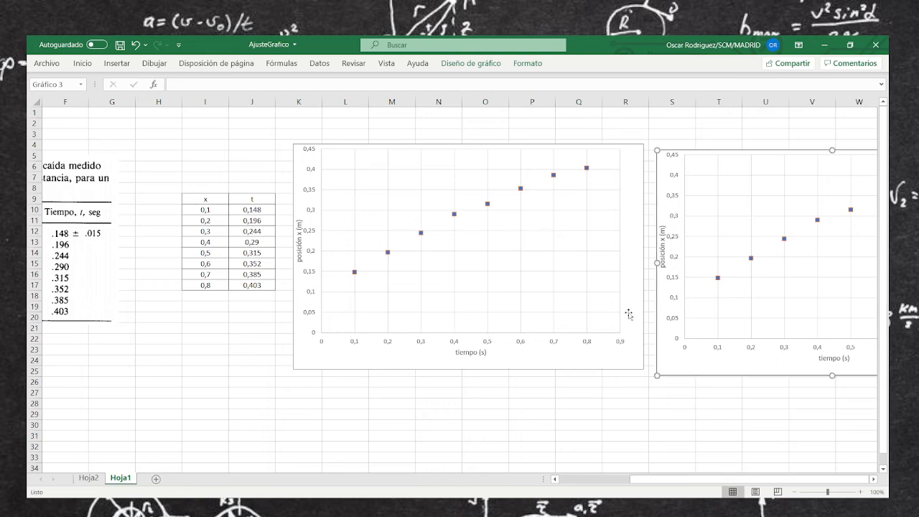
# Nudge the duplicated scatter chart up and slightly closer to the original so its upper edge lies around row 4
pyautogui.click(873, 479)
pyautogui.click(872, 478)
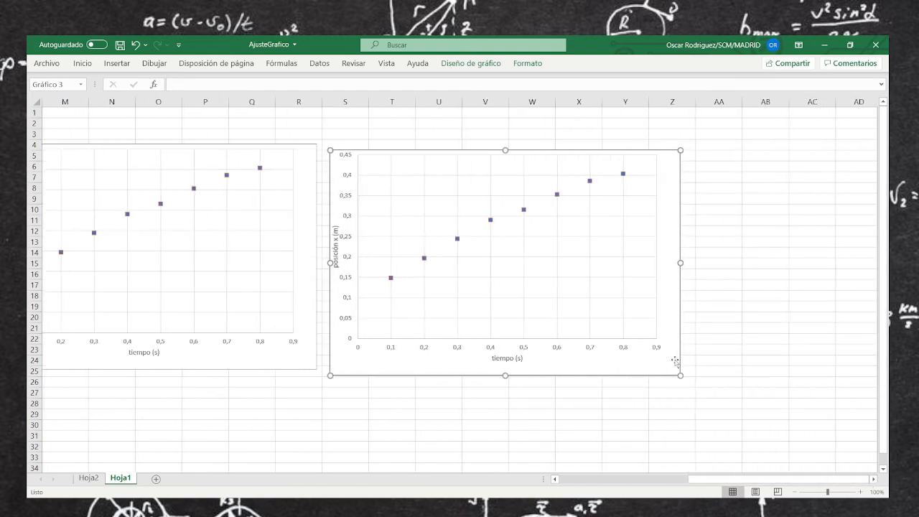
pyautogui.moveTo(661, 366); pyautogui.dragTo(658, 358)
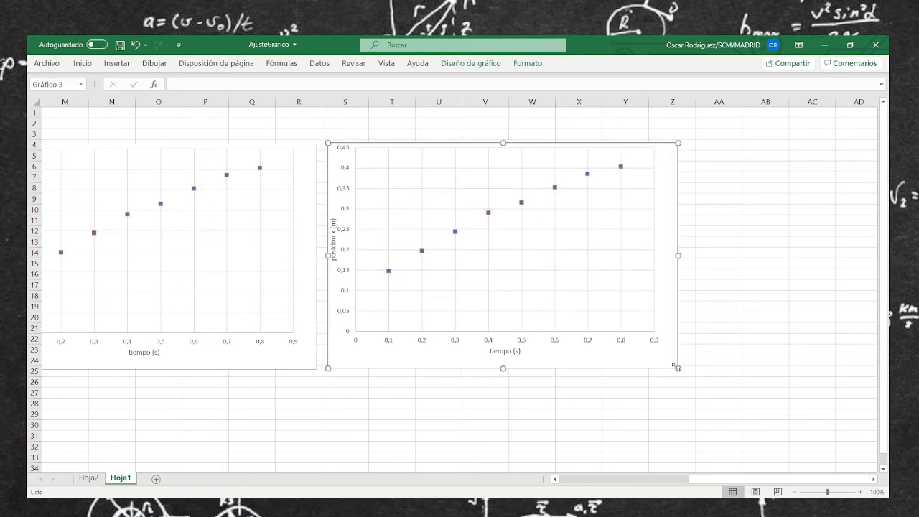
# Add a third copy of the scatter chart and place it beside the second one at the same height
pyautogui.click(733, 360)
pyautogui.click(657, 364)
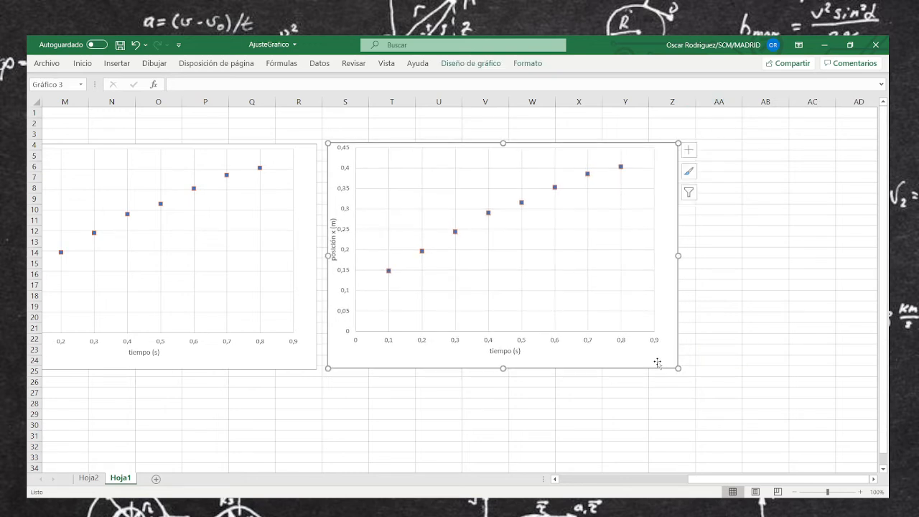
pyautogui.click(718, 357)
pyautogui.hotkey('ctrl', 'v')
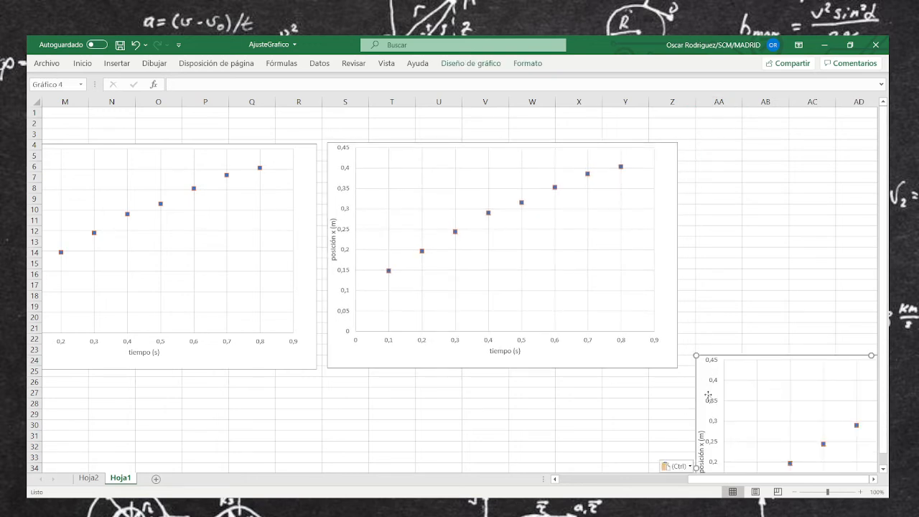
pyautogui.moveTo(700, 363); pyautogui.dragTo(700, 150)
pyautogui.click(570, 399)
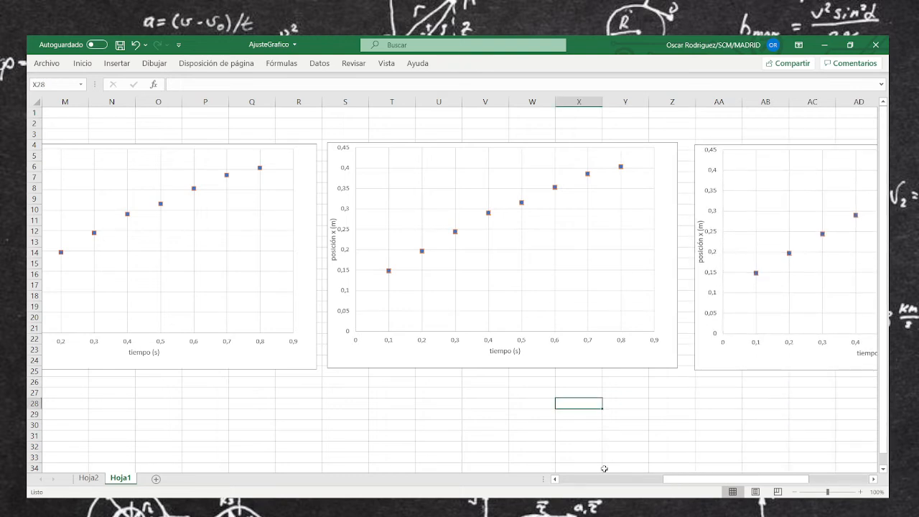
# Move the original scatter chart over the x and t data table so it spans about columns H to O
pyautogui.moveTo(714, 480); pyautogui.dragTo(660, 481)
pyautogui.click(540, 151)
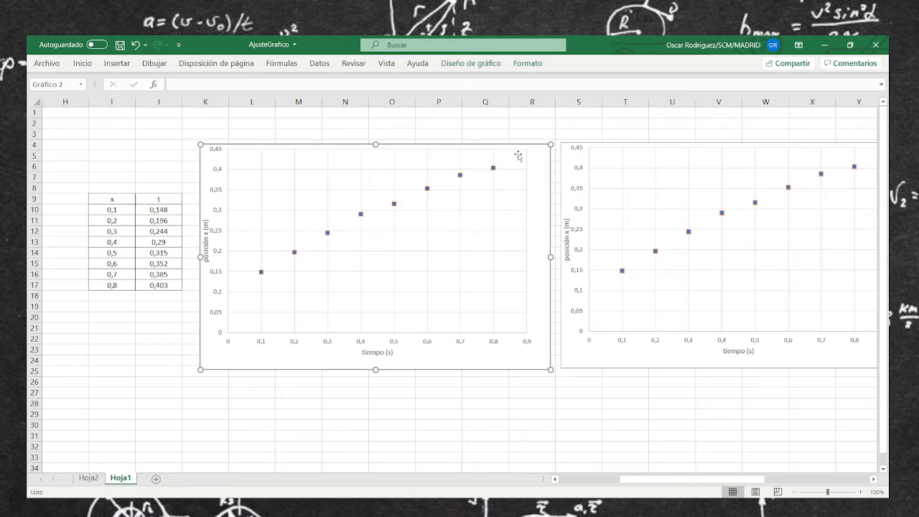
pyautogui.moveTo(537, 164); pyautogui.dragTo(423, 160)
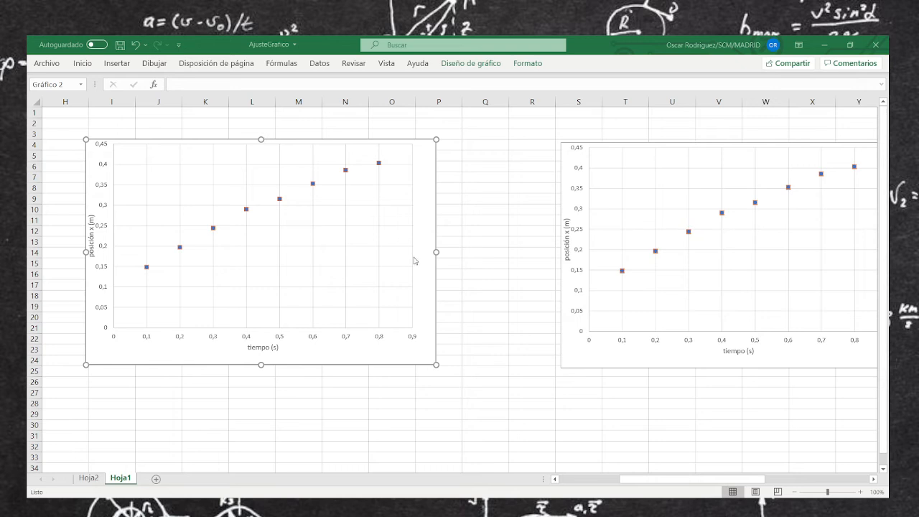
# Add a trendline to the first chart, try exponential, logarithmic, polynomial, power and moving-average fits, and return it to linear
pyautogui.click(460, 313)
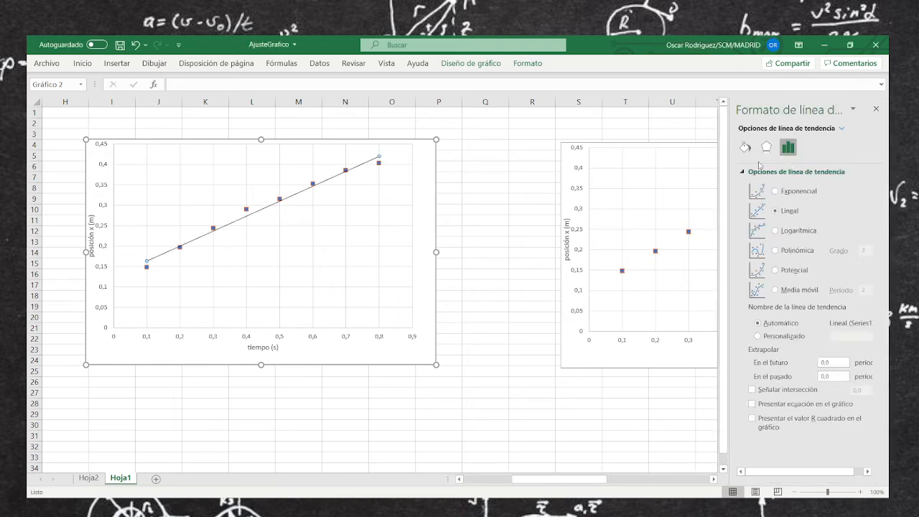
pyautogui.moveTo(729, 201); pyautogui.dragTo(553, 204)
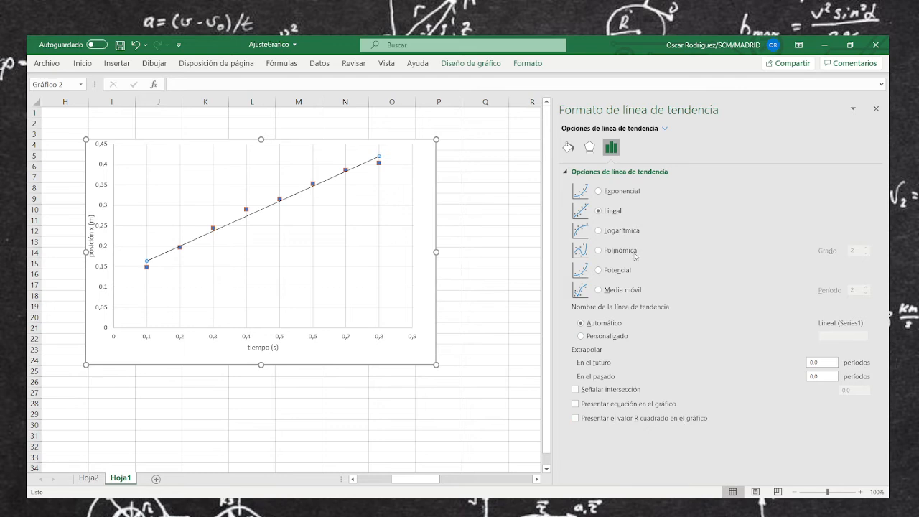
pyautogui.click(608, 197)
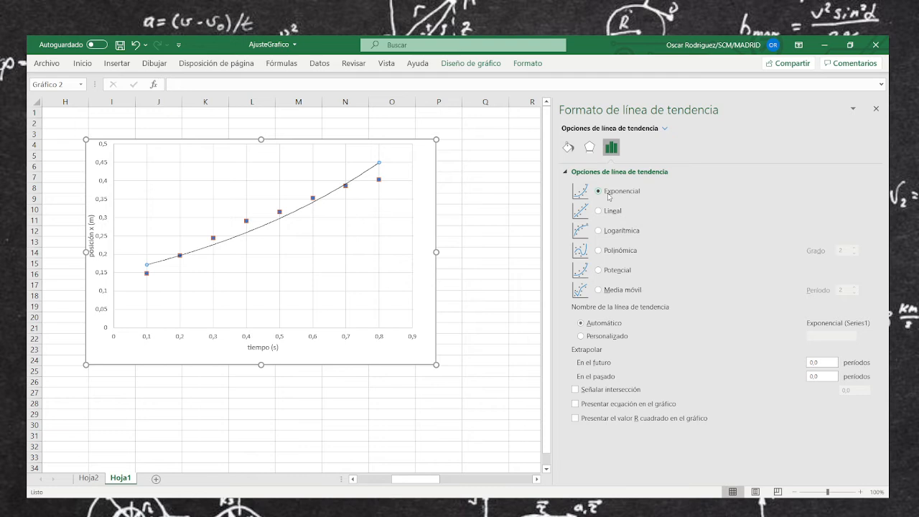
pyautogui.click(606, 211)
pyautogui.click(606, 230)
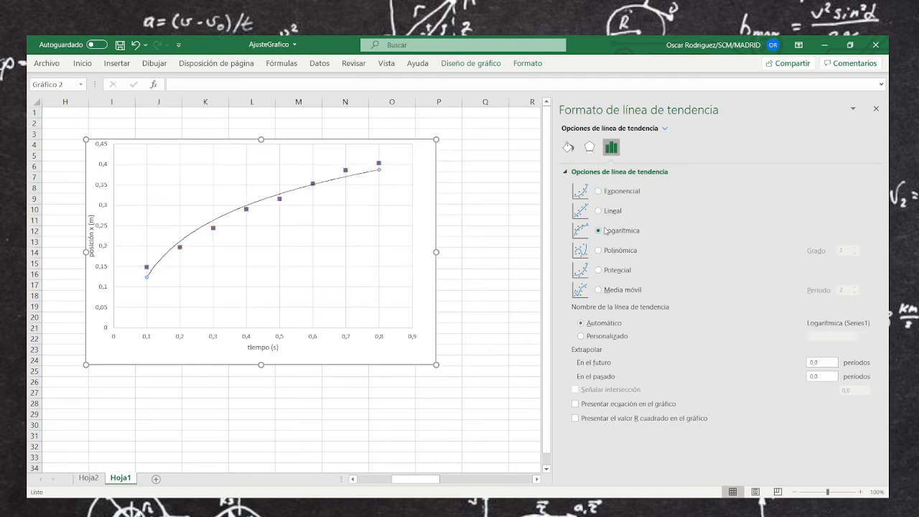
pyautogui.click(602, 252)
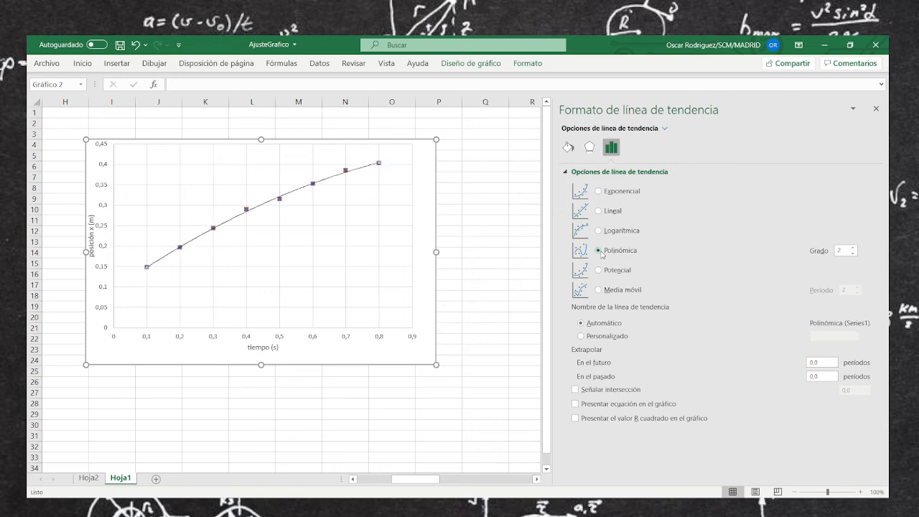
pyautogui.click(600, 269)
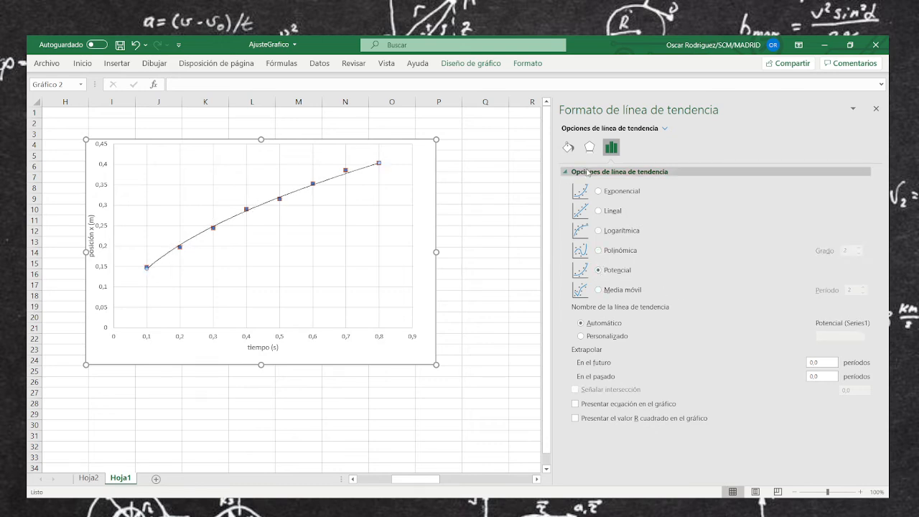
pyautogui.click(600, 290)
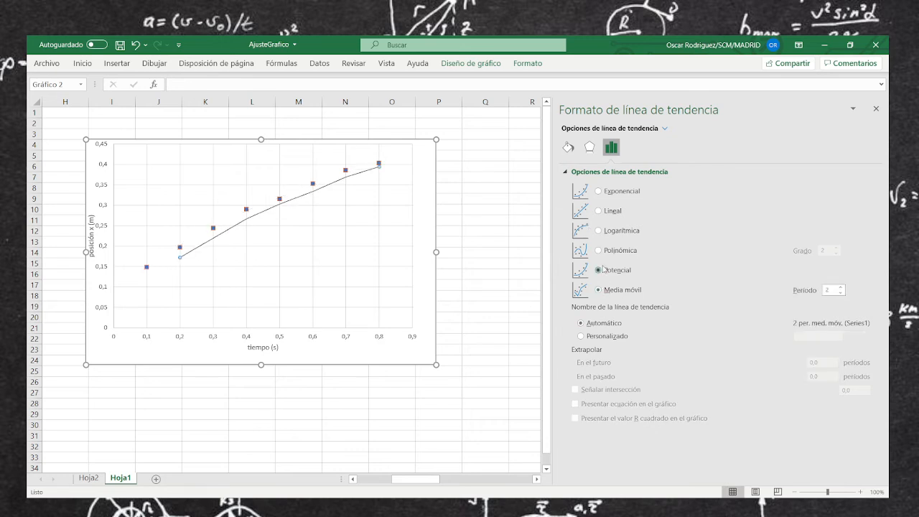
pyautogui.click(600, 270)
pyautogui.click(600, 250)
pyautogui.click(598, 230)
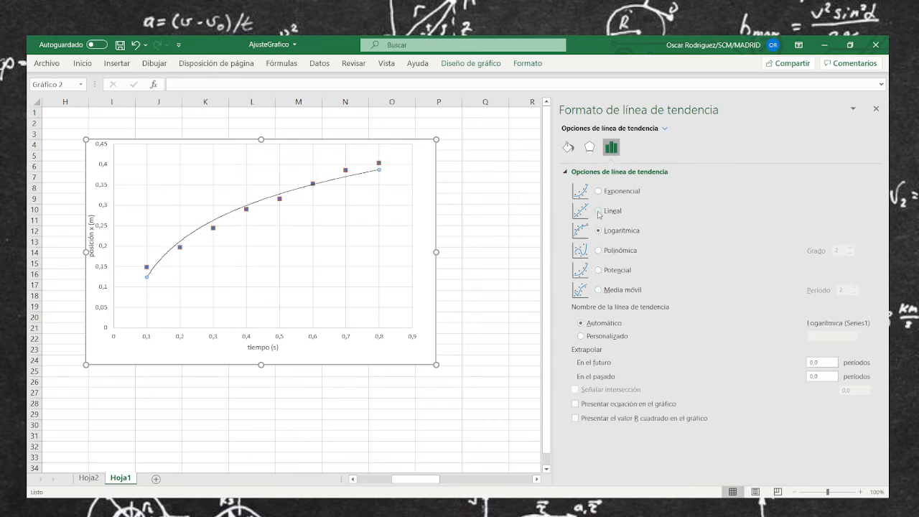
pyautogui.click(599, 211)
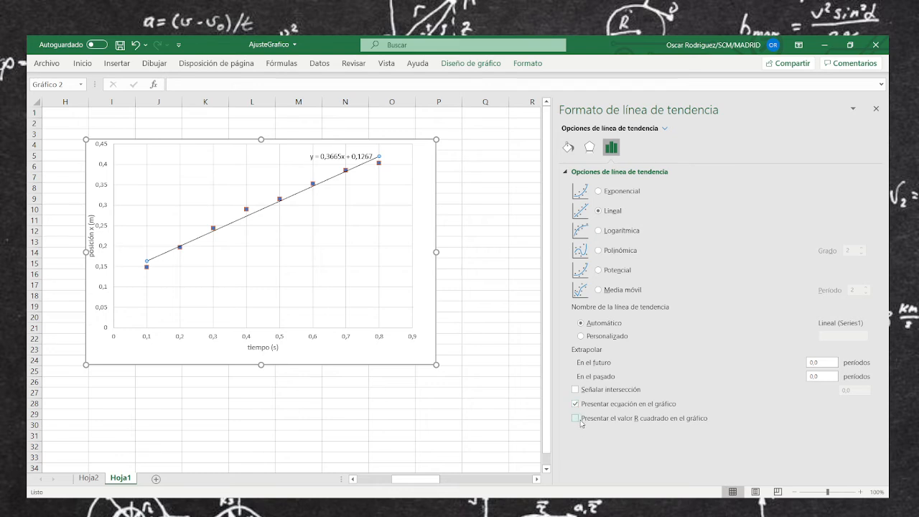
# Display the linear trendline's equation and R² value on the first chart and shift their label slightly away from the line
pyautogui.click(575, 418)
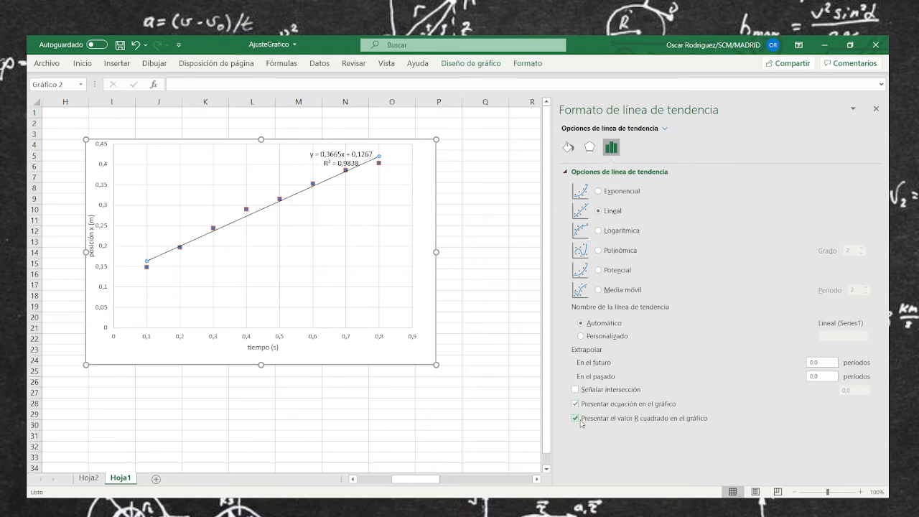
pyautogui.click(339, 154)
pyautogui.moveTo(339, 153); pyautogui.dragTo(322, 154)
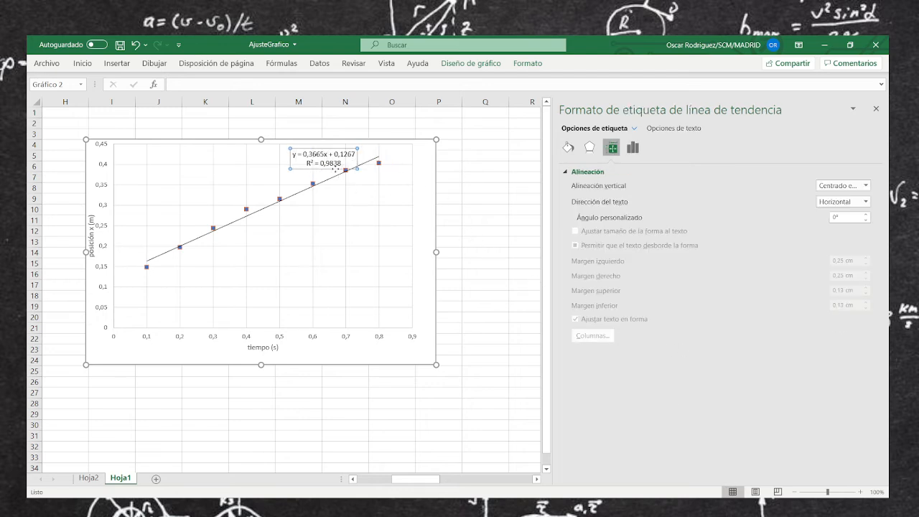
# Enlarge the font of the trendline equation and R² label in the first chart by several sizes
pyautogui.click(334, 174)
pyautogui.click(328, 164)
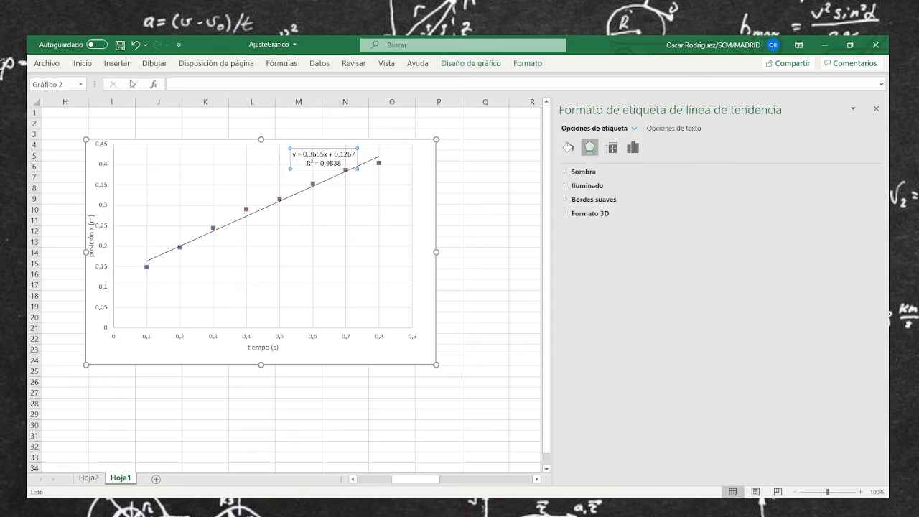
pyautogui.click(82, 63)
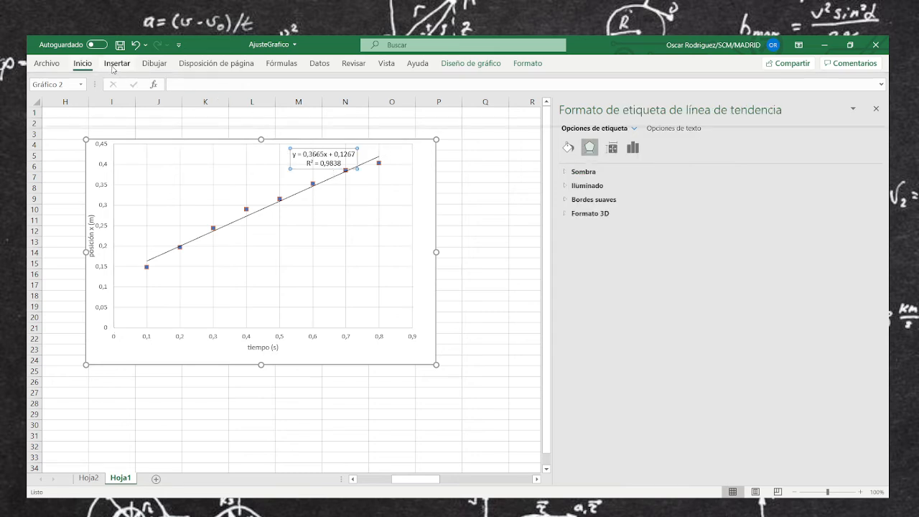
pyautogui.click(186, 88)
pyautogui.click(186, 87)
pyautogui.click(186, 88)
pyautogui.click(186, 87)
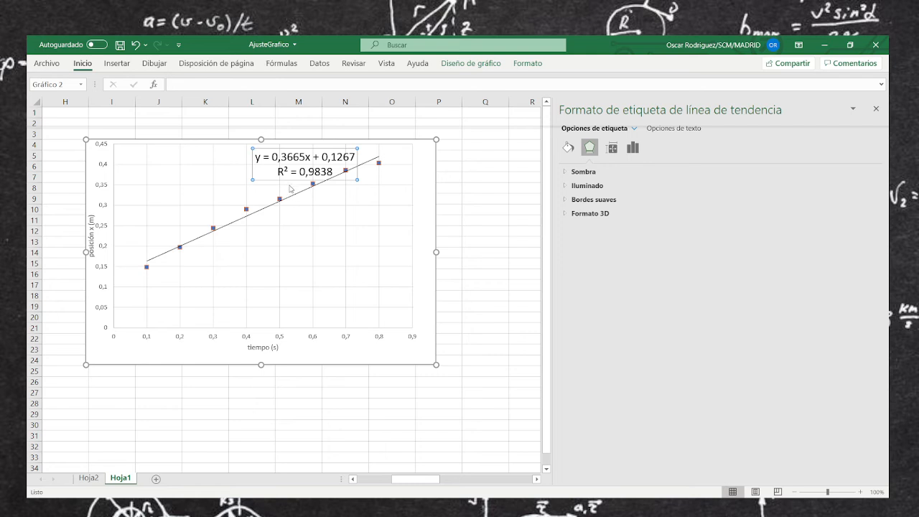
pyautogui.click(485, 261)
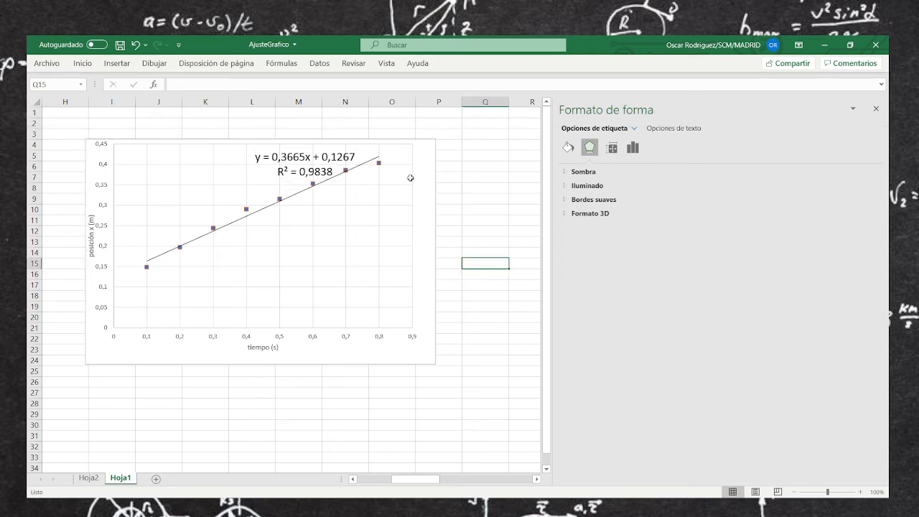
# Delete the overlapping duplicate data series from the first chart, keeping only the orange markers
pyautogui.click(378, 164)
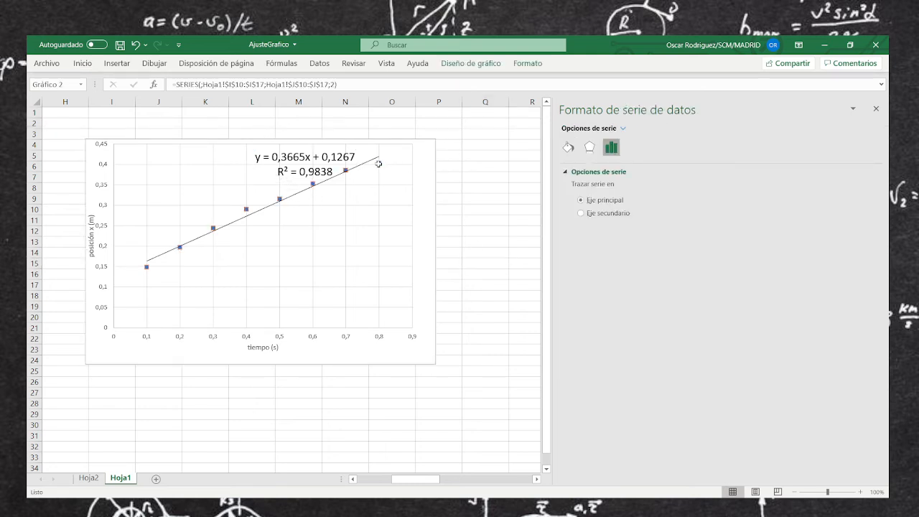
pyautogui.press('Delete')
pyautogui.click(379, 165)
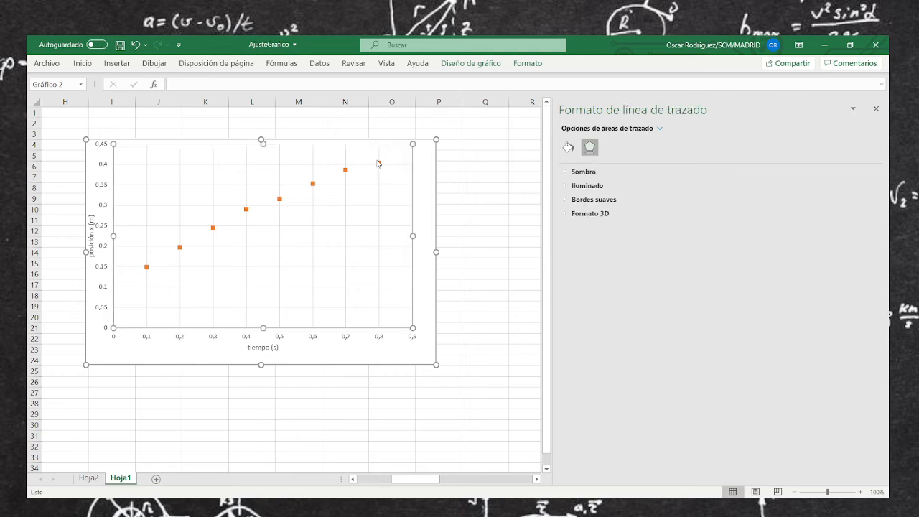
# Add a linear trendline to the remaining orange data series in the first chart
pyautogui.click(378, 164)
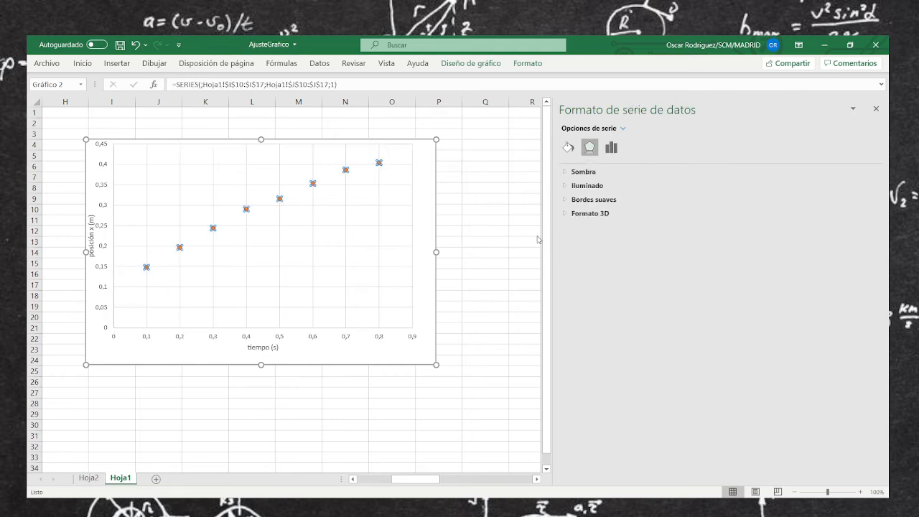
pyautogui.click(604, 301)
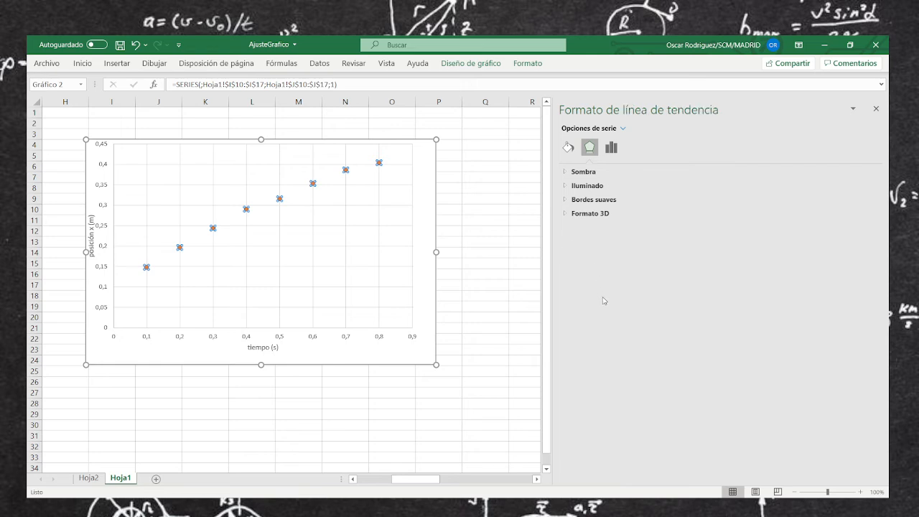
pyautogui.click(613, 152)
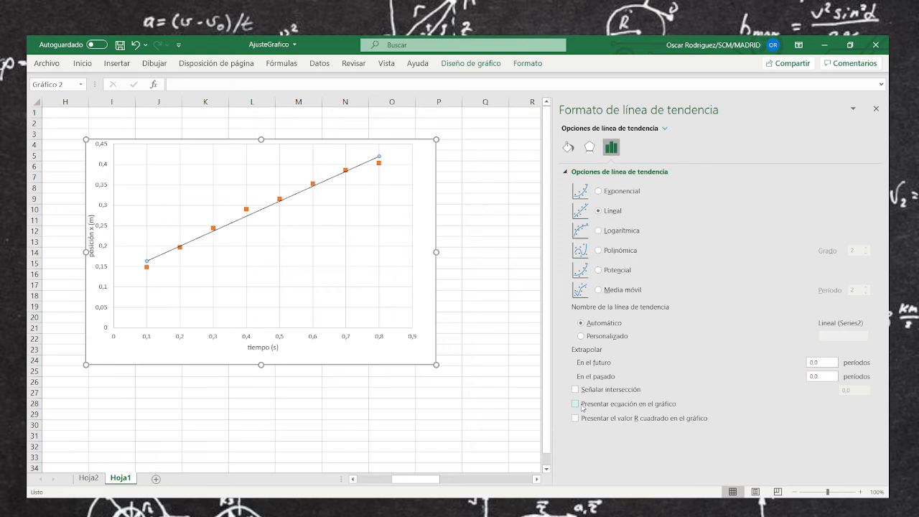
# Display the new trendline's equation and R² value, move their label clear of the line, and close the trendline formatting options
pyautogui.click(576, 404)
pyautogui.click(575, 417)
pyautogui.moveTo(324, 150); pyautogui.dragTo(291, 152)
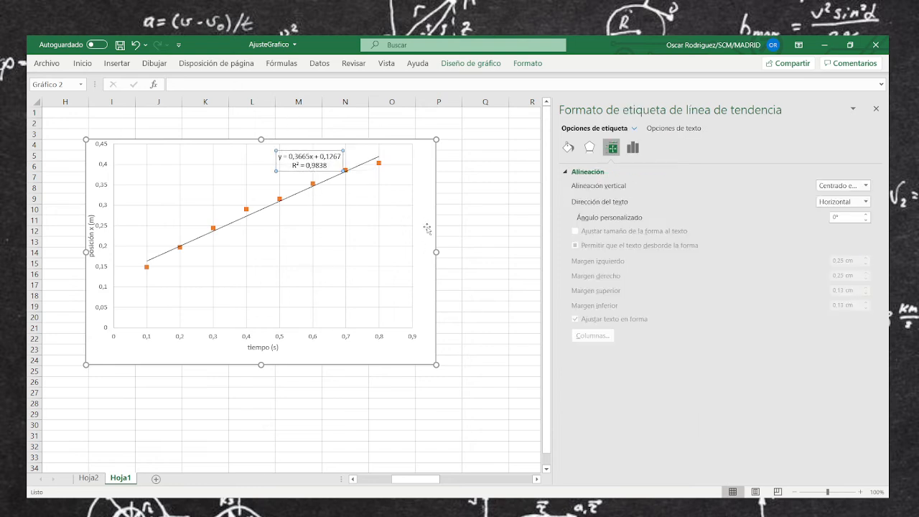
pyautogui.click(490, 233)
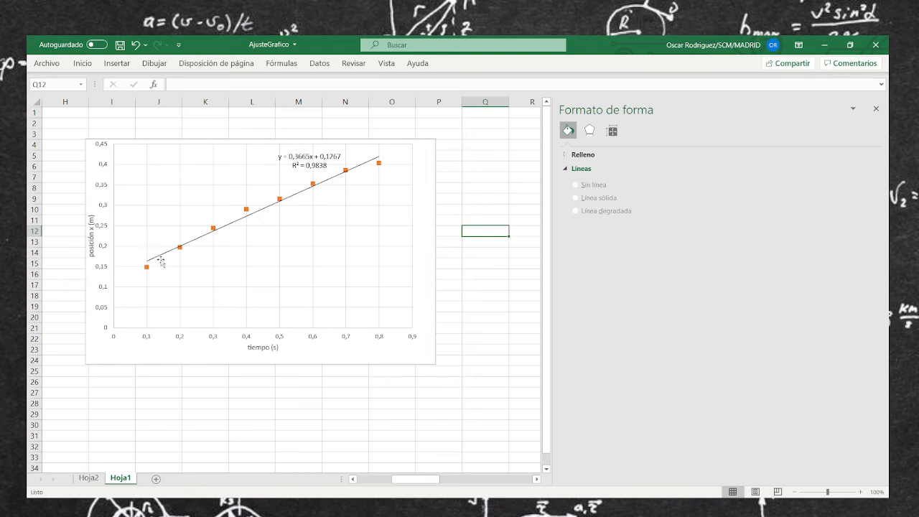
pyautogui.click(876, 109)
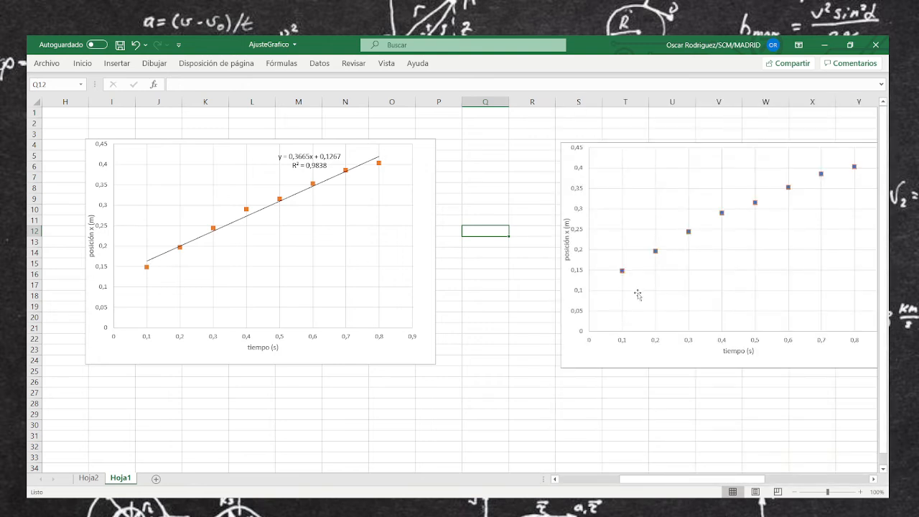
# Delete the overlapping duplicate data series from the second chart and select the single series that is left
pyautogui.click(623, 271)
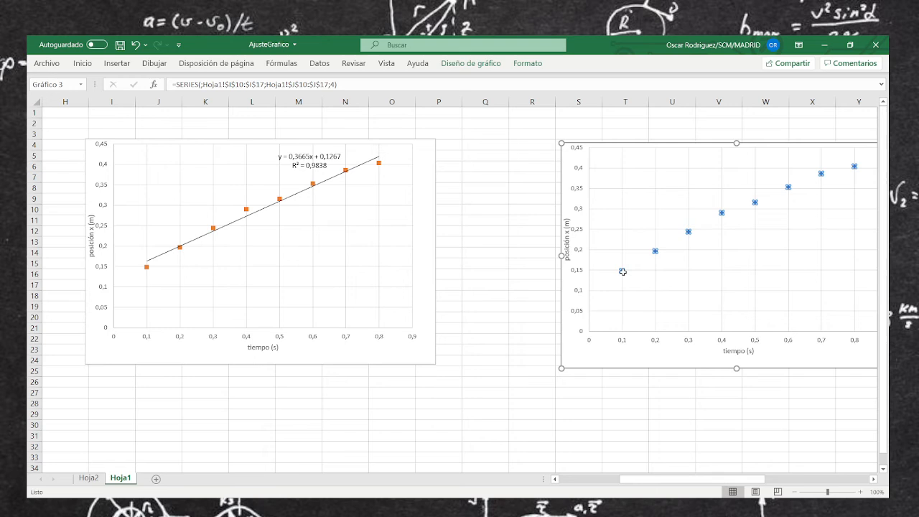
pyautogui.rightClick(623, 271)
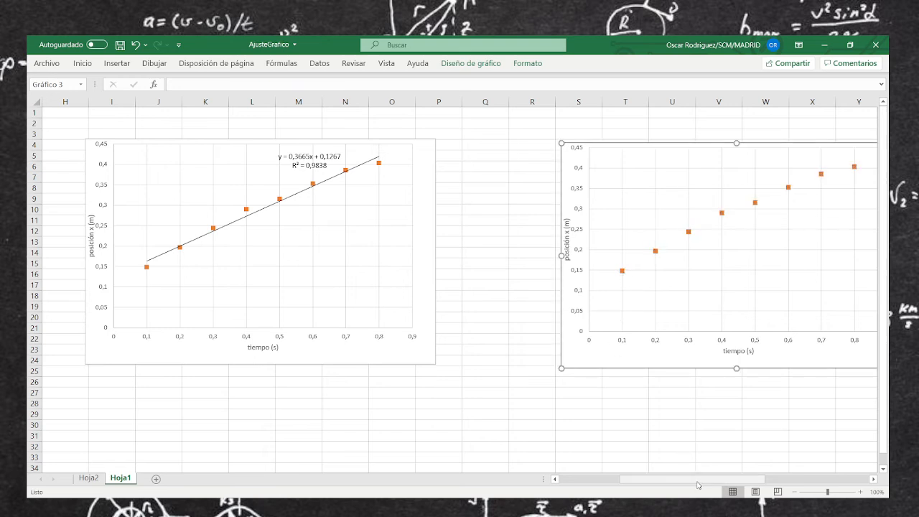
pyautogui.moveTo(698, 479); pyautogui.dragTo(785, 485)
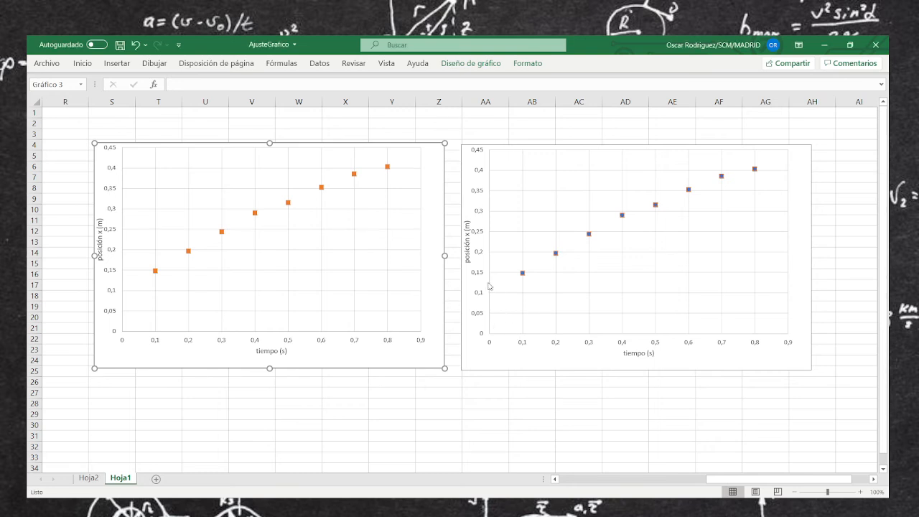
pyautogui.click(387, 168)
pyautogui.press('Escape')
pyautogui.click(388, 167)
pyautogui.press('Delete')
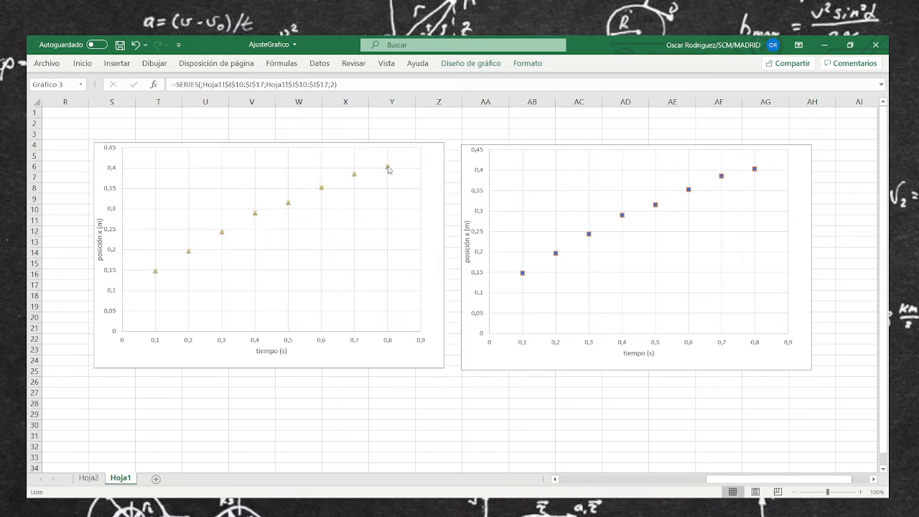
pyautogui.click(388, 167)
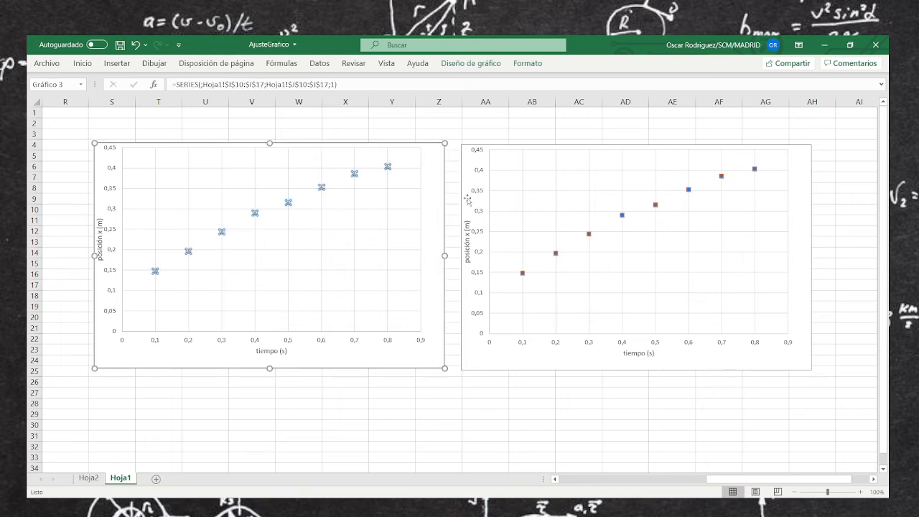
# Add an exponential trendline to the single gray data series left in the middle chart
pyautogui.click(514, 193)
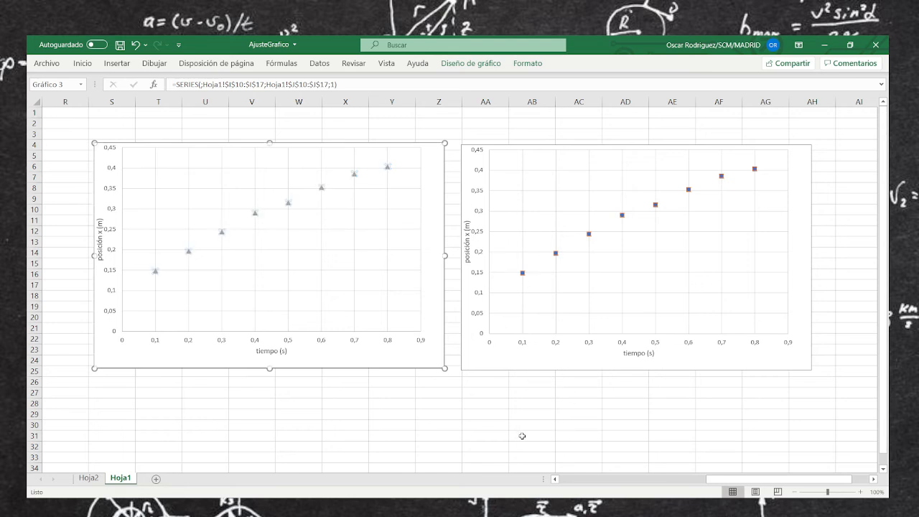
pyautogui.click(492, 445)
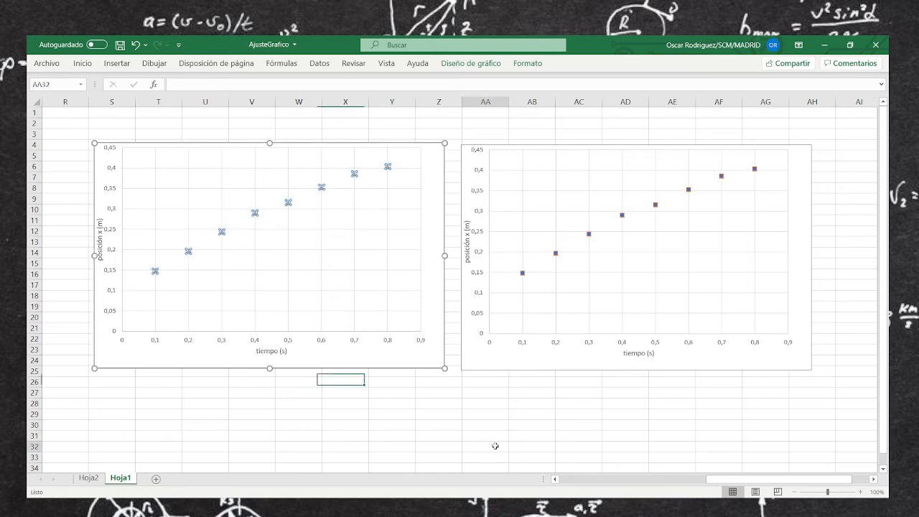
pyautogui.click(389, 171)
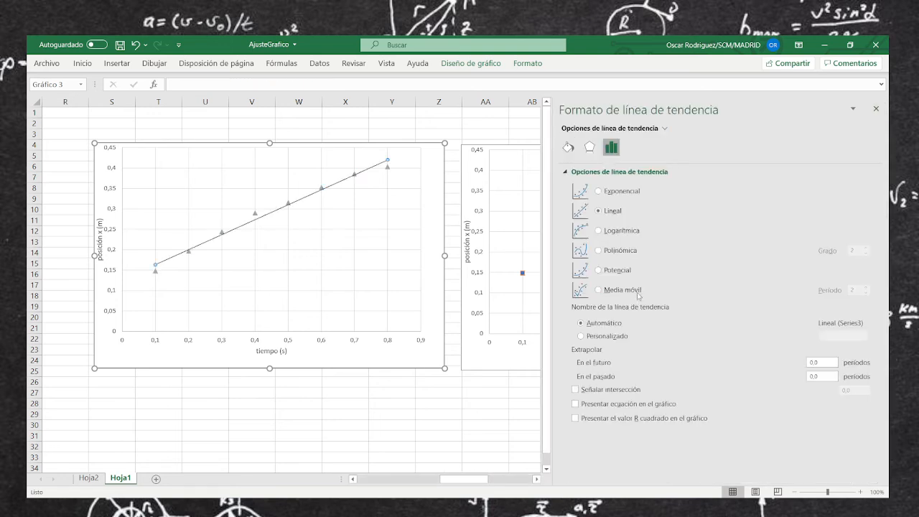
pyautogui.click(623, 192)
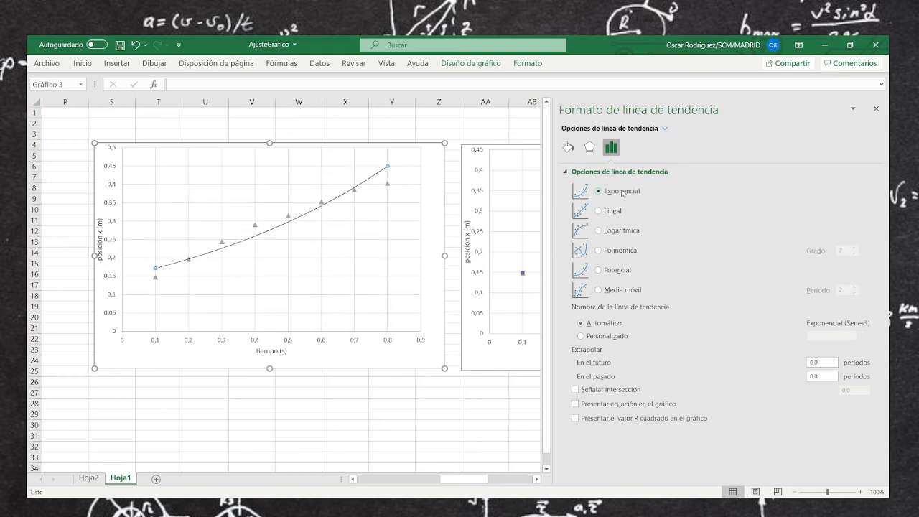
# Display the exponential trendline's equation and R² value on the chart and move their label clear of the curve
pyautogui.click(619, 406)
pyautogui.click(615, 421)
pyautogui.click(343, 170)
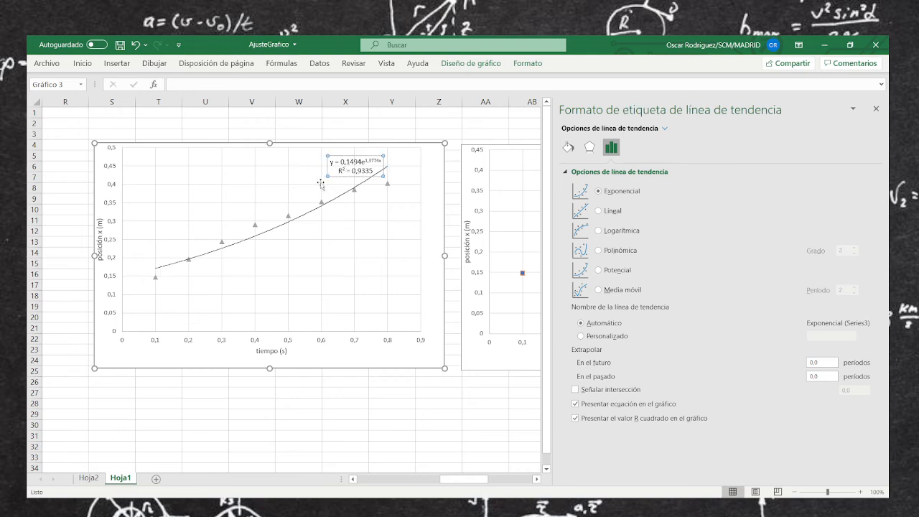
pyautogui.click(528, 424)
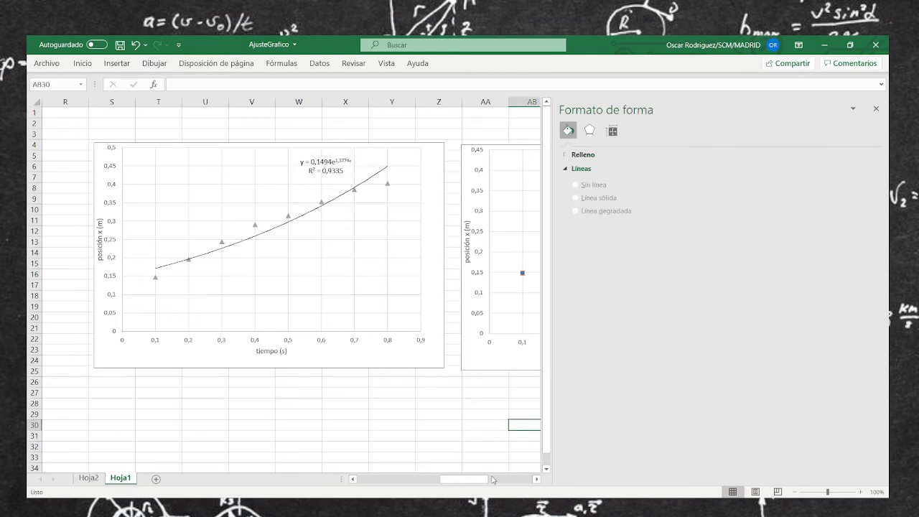
# Delete the overlapping duplicate data series from the third chart, keeping only the gray triangle markers
pyautogui.moveTo(478, 480); pyautogui.dragTo(506, 448)
pyautogui.click(428, 168)
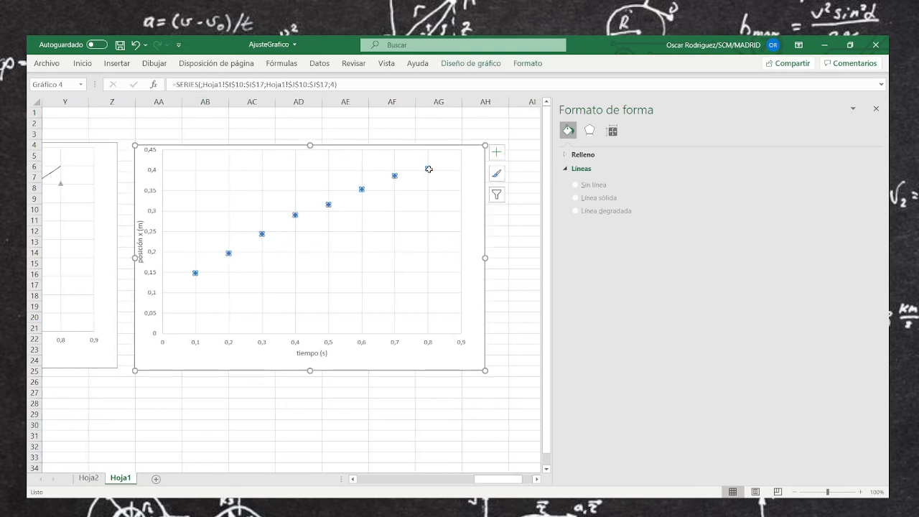
pyautogui.press('Delete')
pyautogui.click(429, 169)
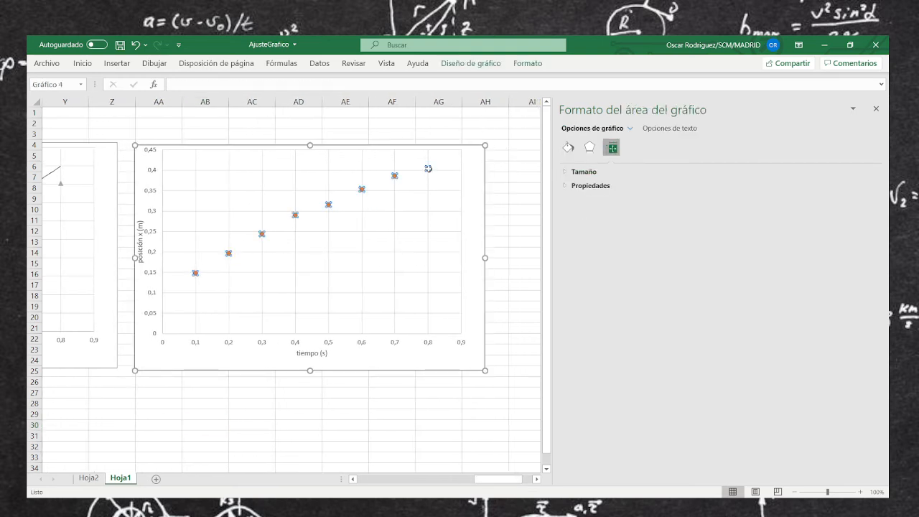
pyautogui.press('Delete')
pyautogui.click(428, 169)
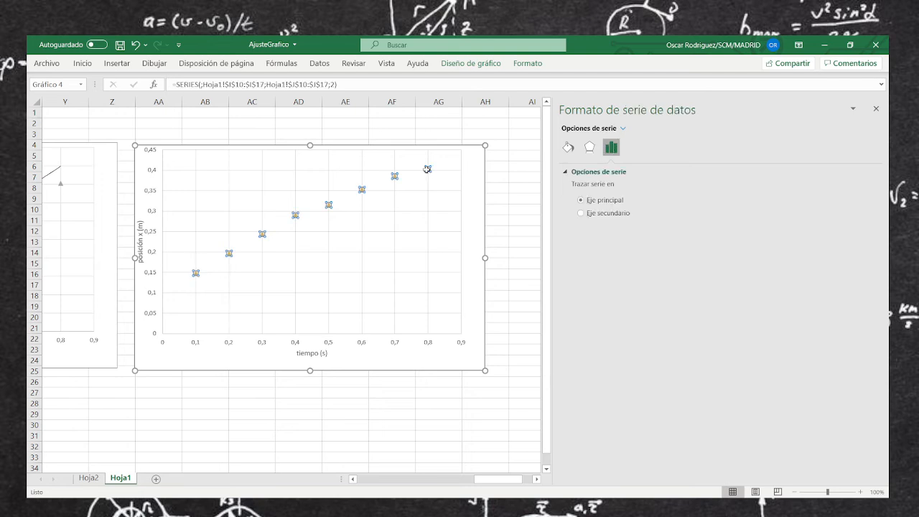
pyautogui.press('Delete')
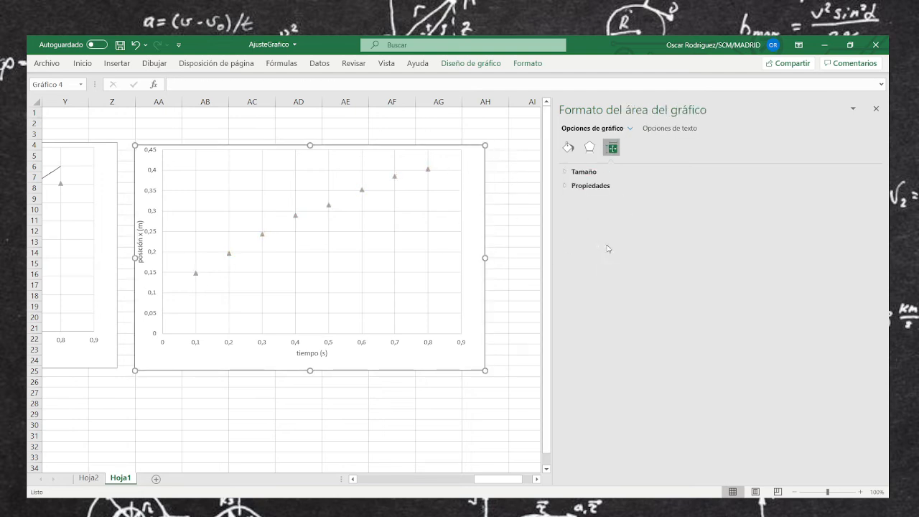
# Add a power (Potencial) trendline to the third chart's gray series and display its equation and R² value
pyautogui.click(643, 309)
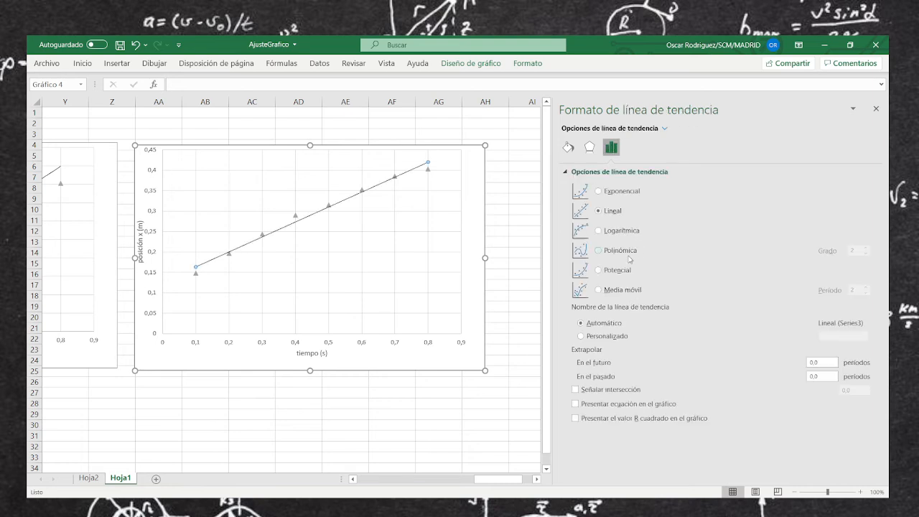
pyautogui.click(598, 270)
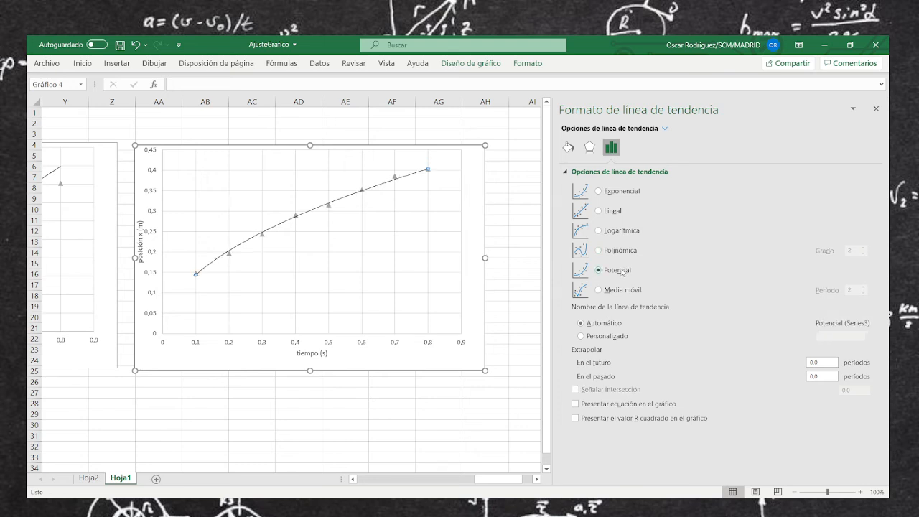
pyautogui.click(604, 410)
pyautogui.click(610, 419)
# Move the power trendline's equation label clear of the curve and close the formatting options
pyautogui.moveTo(390, 171); pyautogui.dragTo(327, 166)
pyautogui.click(519, 306)
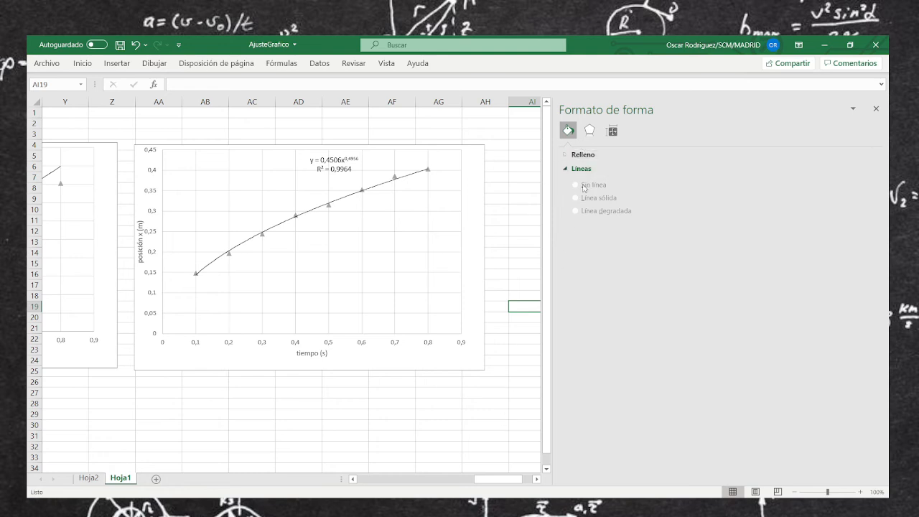
pyautogui.click(875, 108)
# Move the linear-fit chart off the data table so it sits directly beside the exponential-fit chart
pyautogui.moveTo(797, 482); pyautogui.dragTo(666, 482)
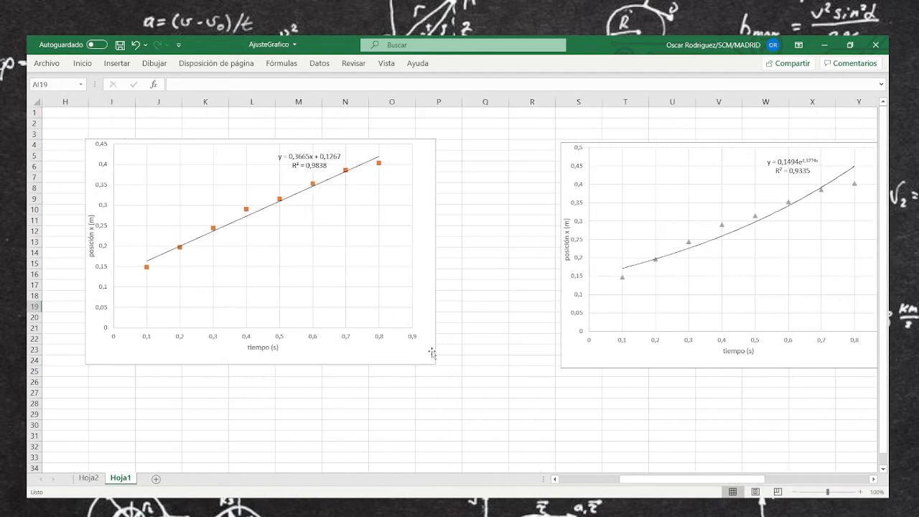
pyautogui.moveTo(432, 353); pyautogui.dragTo(551, 353)
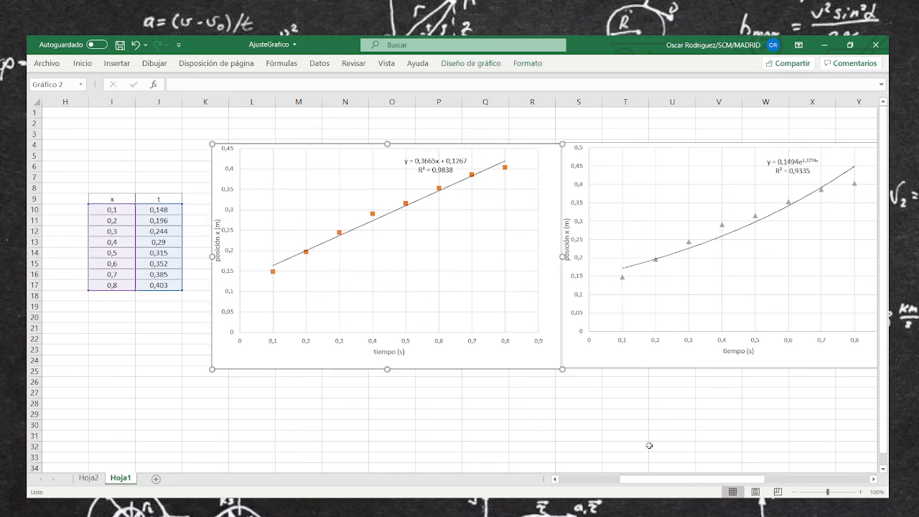
pyautogui.moveTo(680, 479); pyautogui.dragTo(738, 479)
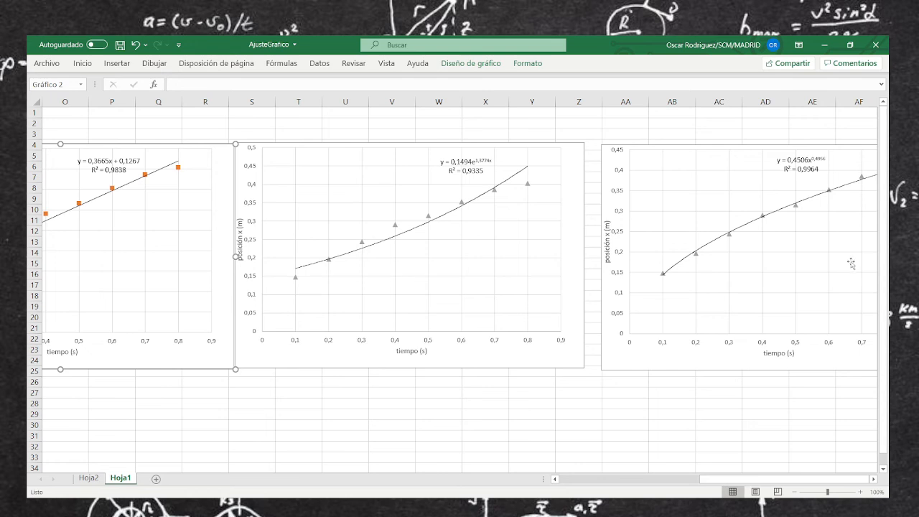
# Handwrite the labels "Lineal", "Exponencial" and "Potencial" in red ink on the corresponding charts
pyautogui.click(474, 317)
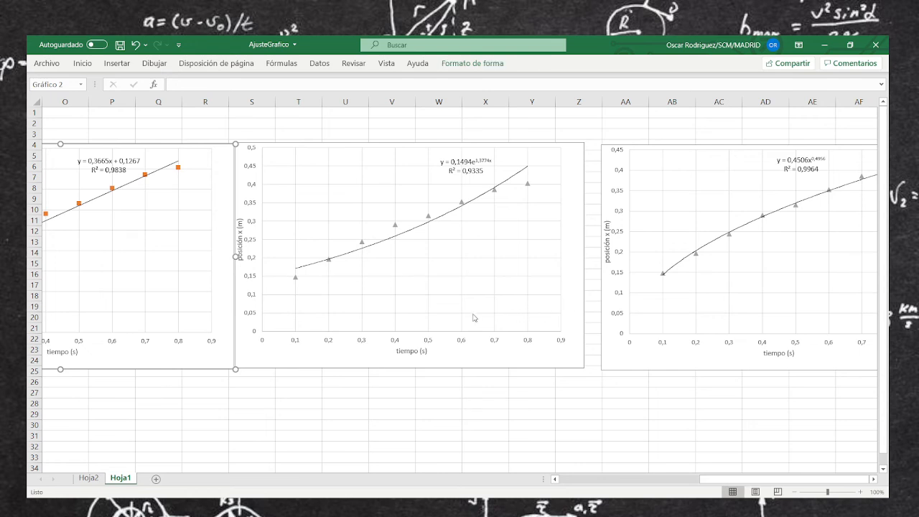
pyautogui.click(155, 64)
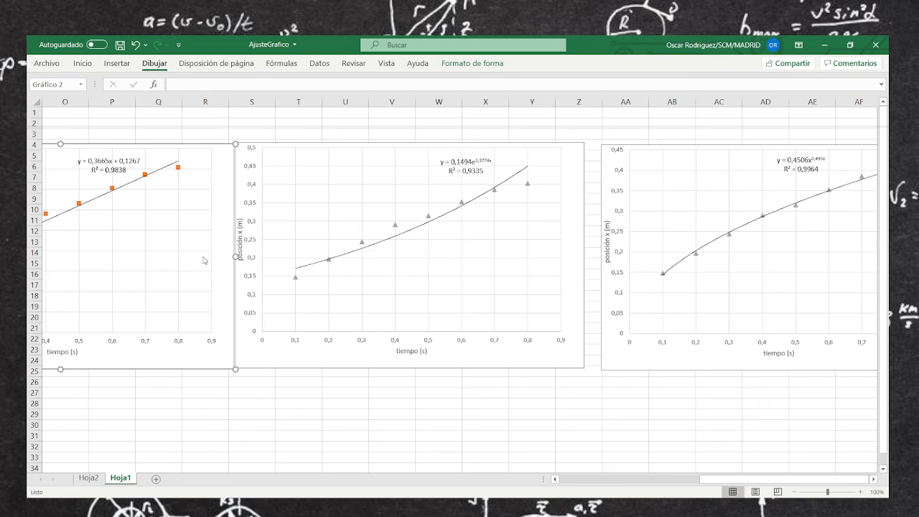
pyautogui.click(147, 433)
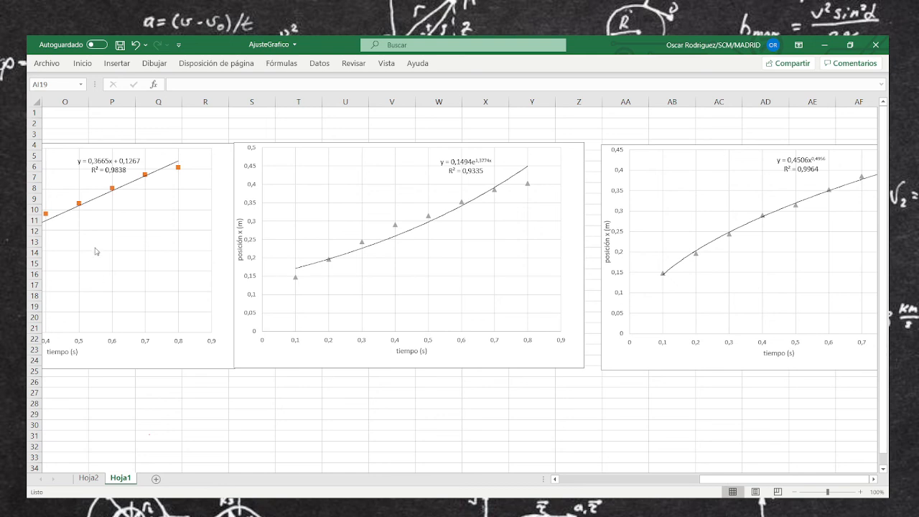
pyautogui.moveTo(96, 242)
pyautogui.mouseDown()
pyautogui.moveTo(96, 257)
pyautogui.moveTo(130, 253)
pyautogui.mouseUp()
pyautogui.moveTo(462, 252)
pyautogui.mouseDown()
pyautogui.moveTo(464, 266)
pyautogui.moveTo(475, 267)
pyautogui.moveTo(534, 247)
pyautogui.mouseUp()
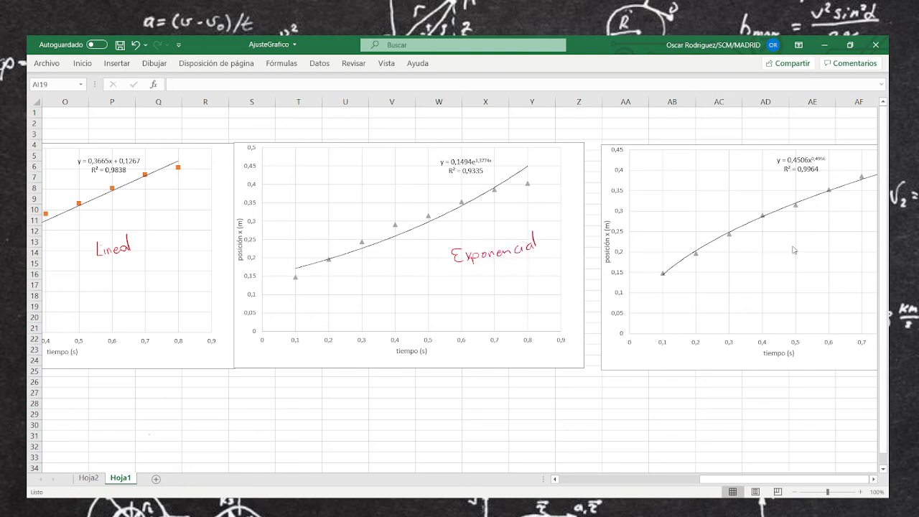
pyautogui.moveTo(751, 261)
pyautogui.mouseDown()
pyautogui.moveTo(802, 256)
pyautogui.moveTo(815, 242)
pyautogui.moveTo(816, 252)
pyautogui.mouseUp()
# Handwrite the linear fit equation y = 0.3665x + 0.1267 in red ink below the linear chart
pyautogui.moveTo(167, 390)
pyautogui.mouseDown()
pyautogui.moveTo(169, 399)
pyautogui.moveTo(185, 388)
pyautogui.mouseUp()
pyautogui.moveTo(180, 395); pyautogui.dragTo(186, 394)
pyautogui.moveTo(193, 384)
pyautogui.mouseDown()
pyautogui.moveTo(196, 394)
pyautogui.moveTo(193, 384)
pyautogui.mouseUp()
pyautogui.moveTo(204, 395); pyautogui.dragTo(223, 396)
pyautogui.moveTo(237, 385)
pyautogui.mouseDown()
pyautogui.moveTo(239, 399)
pyautogui.moveTo(268, 401)
pyautogui.mouseUp()
pyautogui.moveTo(267, 382)
pyautogui.mouseDown()
pyautogui.moveTo(256, 402)
pyautogui.moveTo(279, 404)
pyautogui.mouseUp()
pyautogui.moveTo(274, 394); pyautogui.dragTo(291, 386)
pyautogui.moveTo(299, 397); pyautogui.dragTo(330, 398)
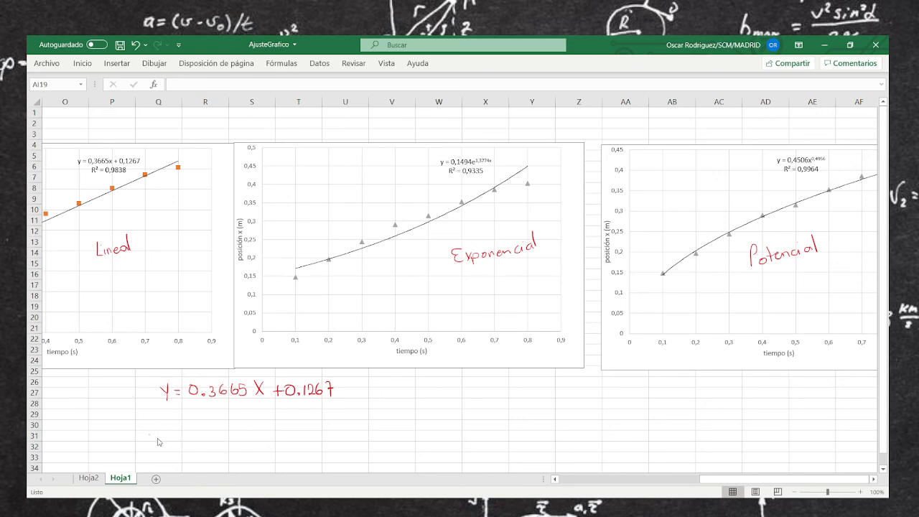
# Handwrite R² = 0.9838 in red ink beneath the linear equation
pyautogui.moveTo(170, 411); pyautogui.dragTo(169, 428)
pyautogui.moveTo(170, 412)
pyautogui.mouseDown()
pyautogui.moveTo(179, 428)
pyautogui.moveTo(181, 417)
pyautogui.moveTo(209, 424)
pyautogui.moveTo(218, 415)
pyautogui.moveTo(247, 432)
pyautogui.moveTo(260, 411)
pyautogui.moveTo(267, 426)
pyautogui.moveTo(282, 410)
pyautogui.mouseUp()
pyautogui.click(232, 424)
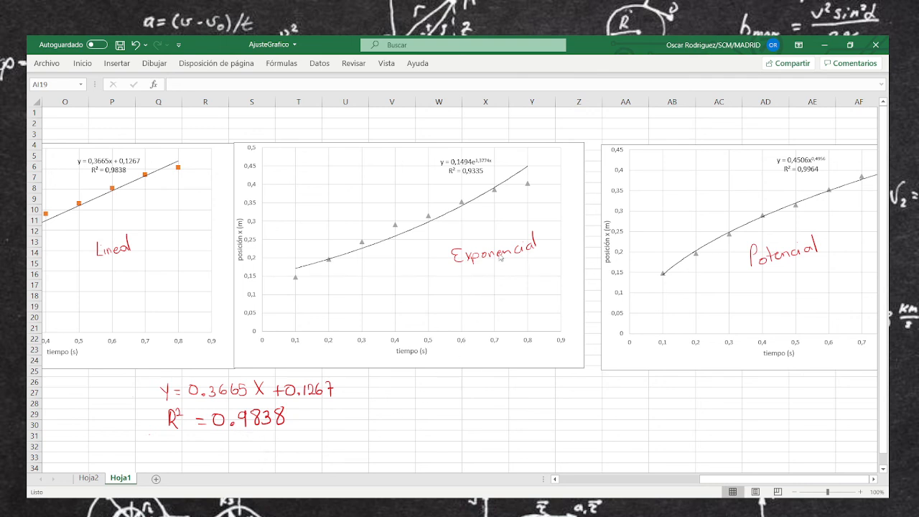
# Handwrite the exponential fit equation y = 0.149e with exponent 1.3774x below the exponential chart
pyautogui.moveTo(445, 387); pyautogui.dragTo(451, 399)
pyautogui.moveTo(473, 394); pyautogui.dragTo(509, 391)
pyautogui.moveTo(517, 385)
pyautogui.mouseDown()
pyautogui.moveTo(517, 395)
pyautogui.moveTo(539, 392)
pyautogui.mouseUp()
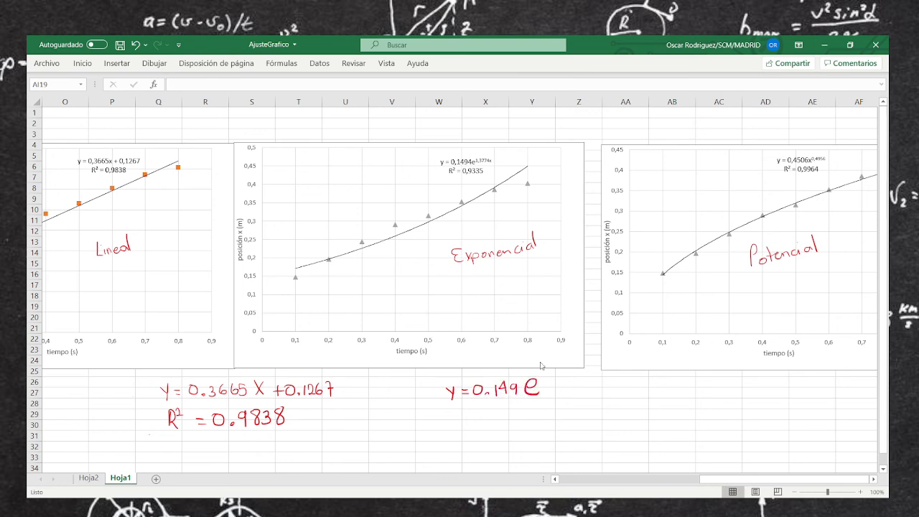
pyautogui.moveTo(537, 360)
pyautogui.mouseDown()
pyautogui.moveTo(538, 370)
pyautogui.moveTo(596, 363)
pyautogui.moveTo(587, 364)
pyautogui.mouseUp()
pyautogui.click(543, 369)
# Handwrite R² = 0.9335 in red ink beneath the exponential equation
pyautogui.moveTo(452, 410); pyautogui.dragTo(452, 429)
pyautogui.moveTo(452, 410)
pyautogui.mouseDown()
pyautogui.moveTo(462, 428)
pyautogui.moveTo(494, 412)
pyautogui.mouseUp()
pyautogui.moveTo(505, 420)
pyautogui.mouseDown()
pyautogui.moveTo(538, 418)
pyautogui.moveTo(535, 426)
pyautogui.mouseUp()
pyautogui.moveTo(554, 408)
pyautogui.mouseDown()
pyautogui.moveTo(547, 414)
pyautogui.moveTo(555, 406)
pyautogui.mouseUp()
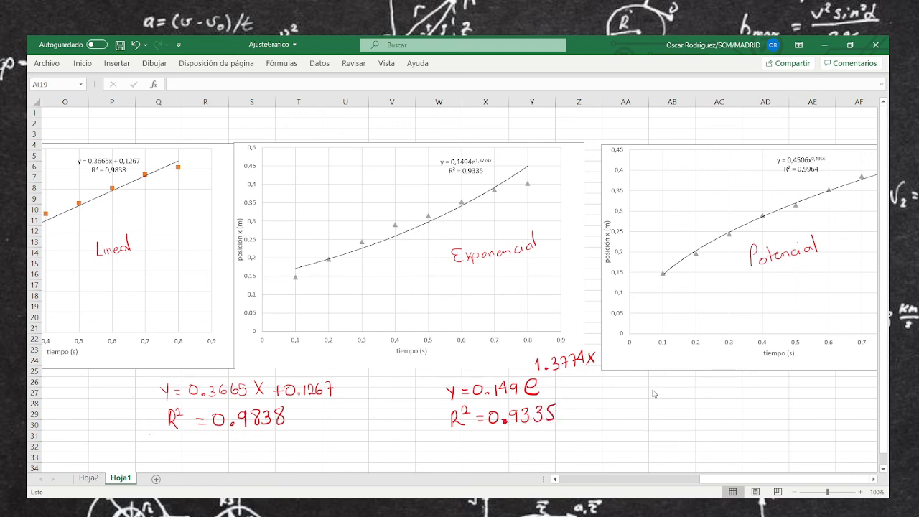
# Handwrite the power fit equation y = 0.4506x with exponent 0.4956 below the power-fit chart
pyautogui.moveTo(649, 388)
pyautogui.mouseDown()
pyautogui.moveTo(652, 403)
pyautogui.moveTo(680, 399)
pyautogui.mouseUp()
pyautogui.moveTo(694, 386)
pyautogui.mouseDown()
pyautogui.moveTo(685, 395)
pyautogui.moveTo(693, 386)
pyautogui.moveTo(723, 393)
pyautogui.mouseUp()
pyautogui.click(703, 398)
pyautogui.moveTo(718, 385)
pyautogui.mouseDown()
pyautogui.moveTo(726, 400)
pyautogui.moveTo(735, 384)
pyautogui.mouseUp()
pyautogui.moveTo(741, 387); pyautogui.dragTo(766, 396)
pyautogui.moveTo(766, 381)
pyautogui.mouseDown()
pyautogui.moveTo(754, 396)
pyautogui.moveTo(773, 369)
pyautogui.moveTo(818, 366)
pyautogui.mouseUp()
pyautogui.click(783, 375)
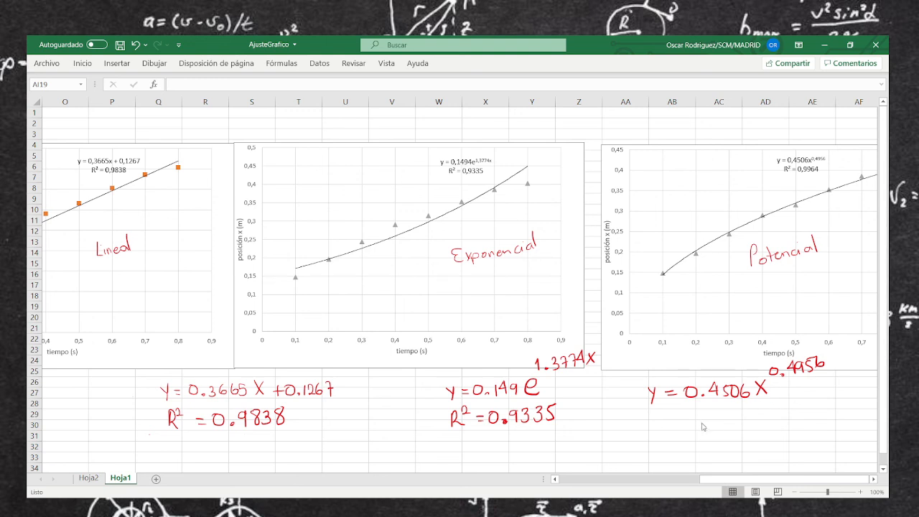
# Handwrite R² = 0.9964 in red ink beneath the power equation
pyautogui.moveTo(653, 414)
pyautogui.mouseDown()
pyautogui.moveTo(653, 428)
pyautogui.moveTo(666, 432)
pyautogui.mouseUp()
pyautogui.moveTo(666, 414); pyautogui.dragTo(676, 421)
pyautogui.moveTo(685, 420)
pyautogui.mouseDown()
pyautogui.moveTo(696, 425)
pyautogui.moveTo(705, 414)
pyautogui.moveTo(730, 426)
pyautogui.moveTo(746, 413)
pyautogui.moveTo(748, 429)
pyautogui.mouseUp()
pyautogui.moveTo(756, 406)
pyautogui.mouseDown()
pyautogui.moveTo(753, 425)
pyautogui.moveTo(777, 416)
pyautogui.mouseUp()
pyautogui.moveTo(774, 404); pyautogui.dragTo(772, 422)
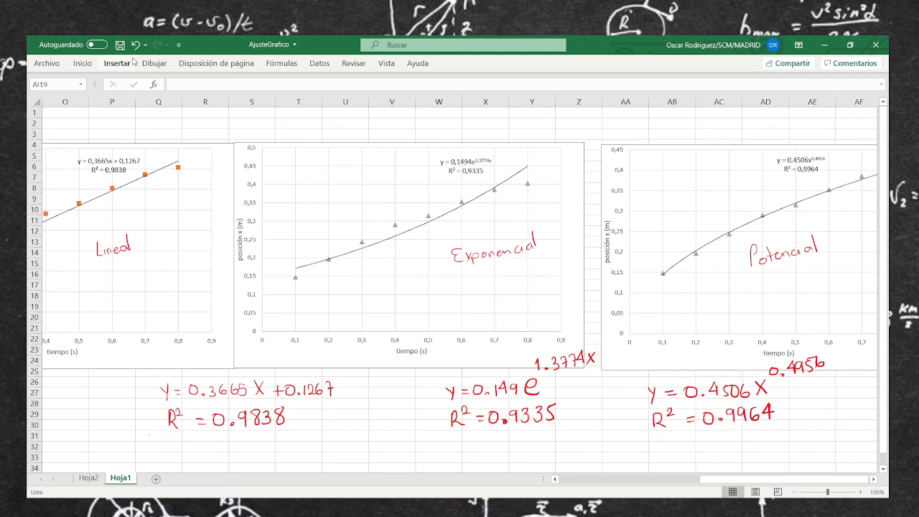
# Underline the three handwritten R² values with a cyan highlighter and draw a green check mark beside 0.9964
pyautogui.click(158, 64)
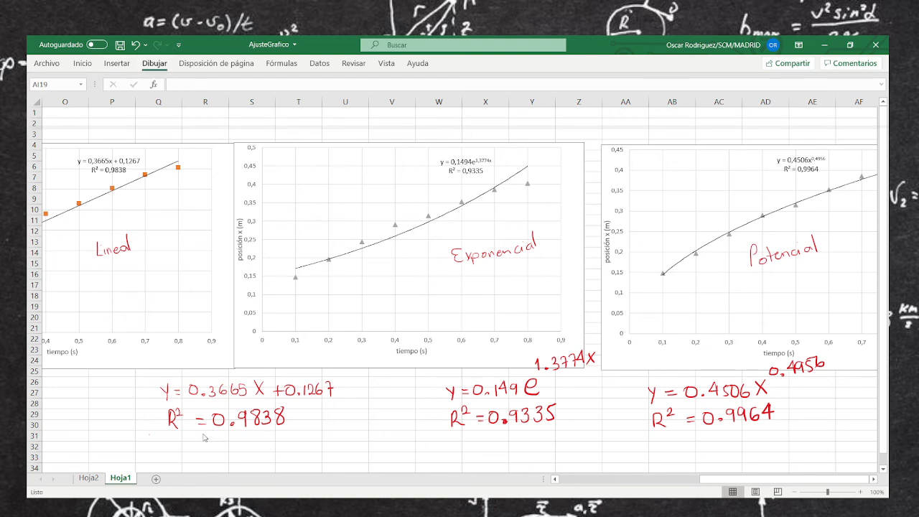
pyautogui.moveTo(210, 431); pyautogui.dragTo(287, 429)
pyautogui.moveTo(487, 432); pyautogui.dragTo(551, 429)
pyautogui.moveTo(696, 426); pyautogui.dragTo(776, 425)
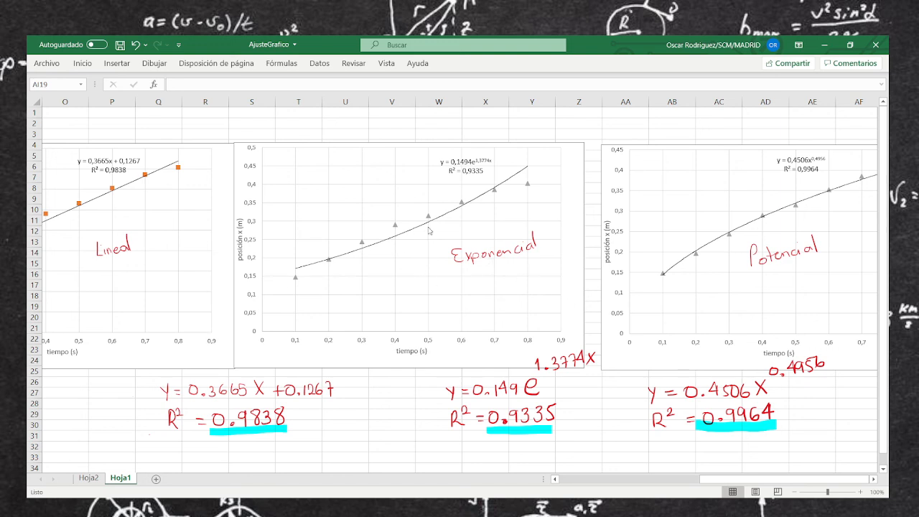
pyautogui.click(155, 64)
pyautogui.moveTo(787, 413); pyautogui.dragTo(820, 391)
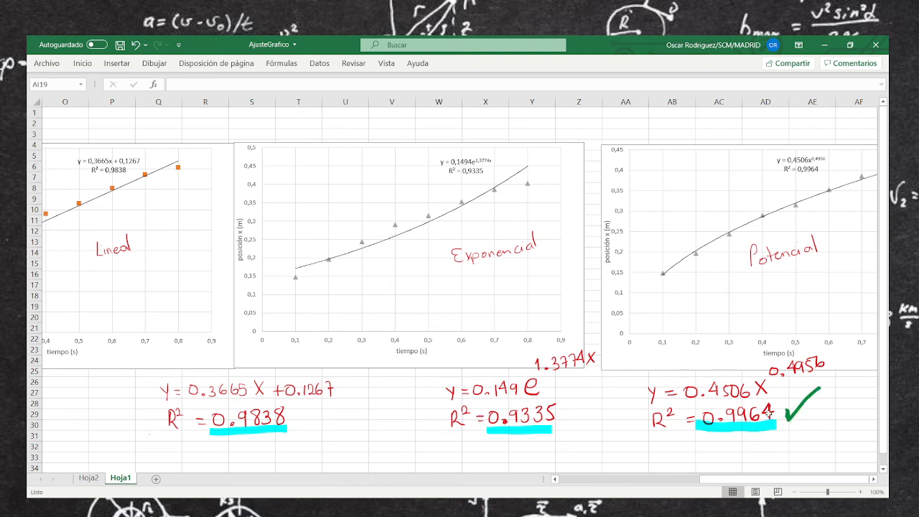